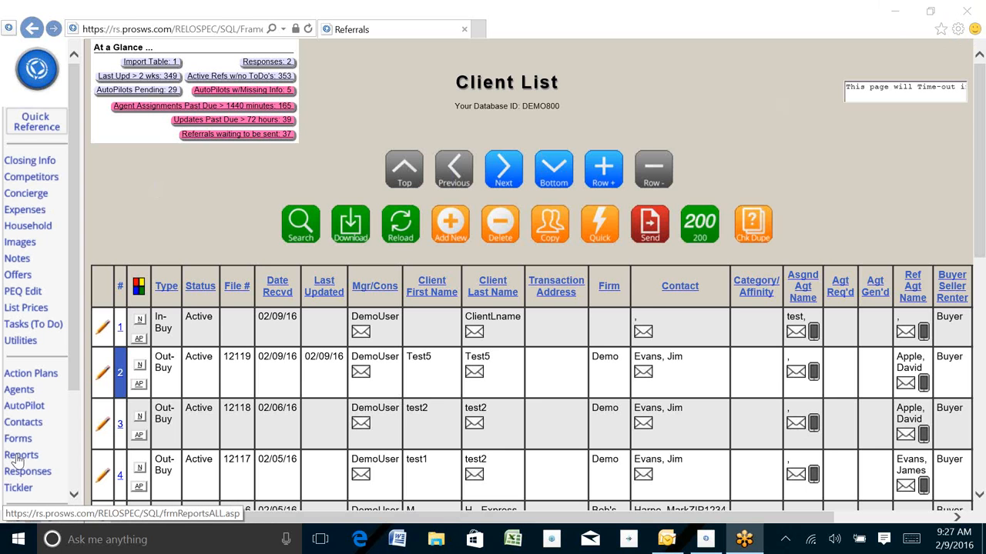
Open the referral's Reports list and maximize it to full screen
click(19, 455)
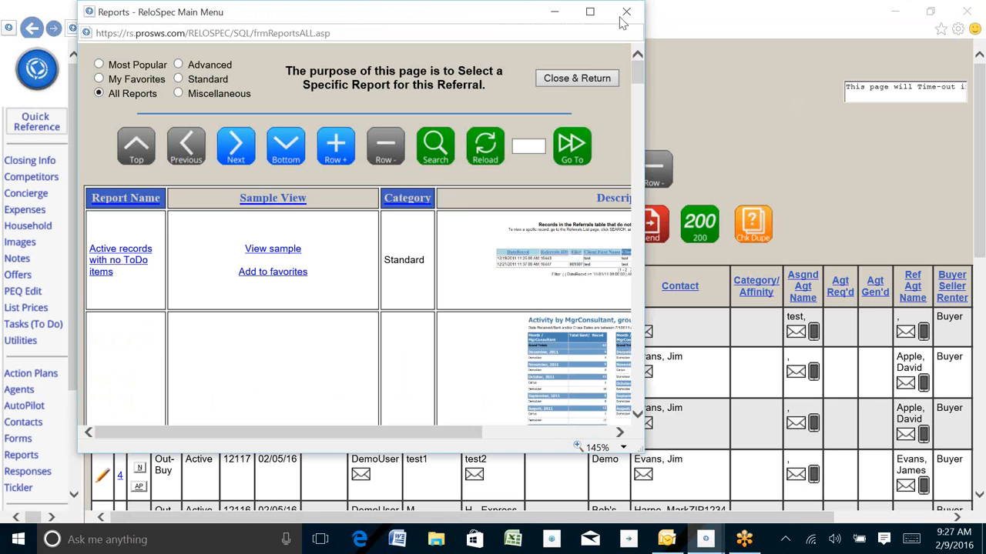
click(590, 11)
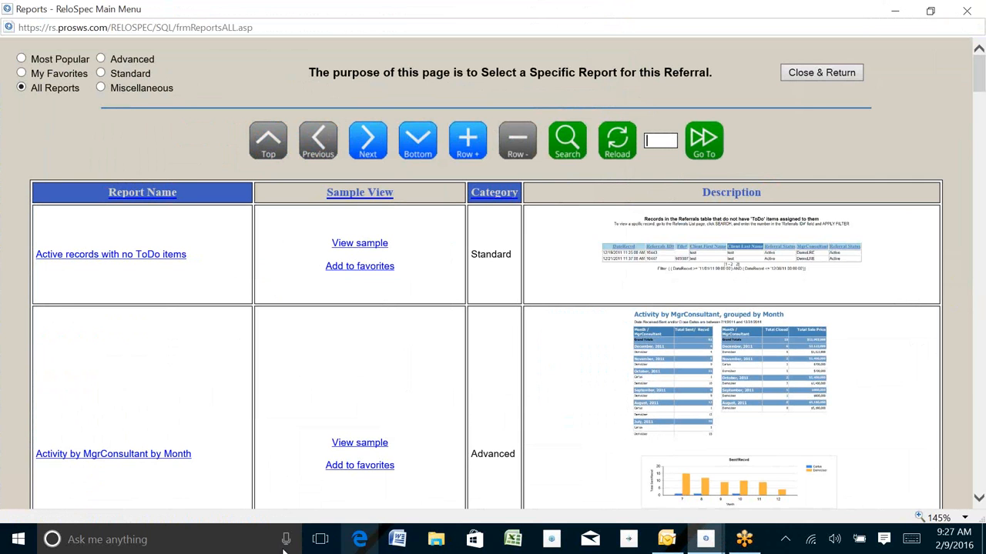
Scroll the reports to read Activity Summary by Office's scheduled-only note, then close the list
scroll(590, 414, down, 6)
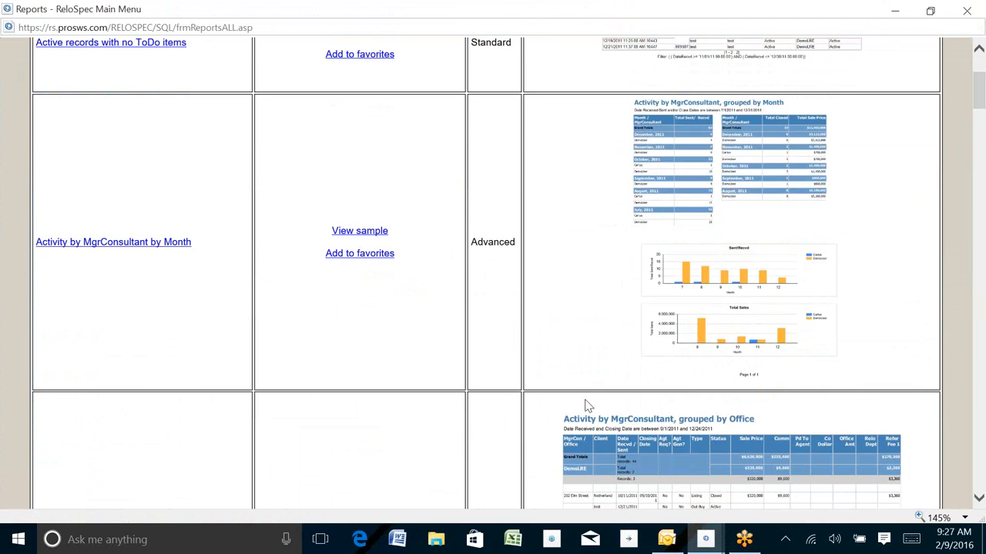
scroll(560, 372, down, 13)
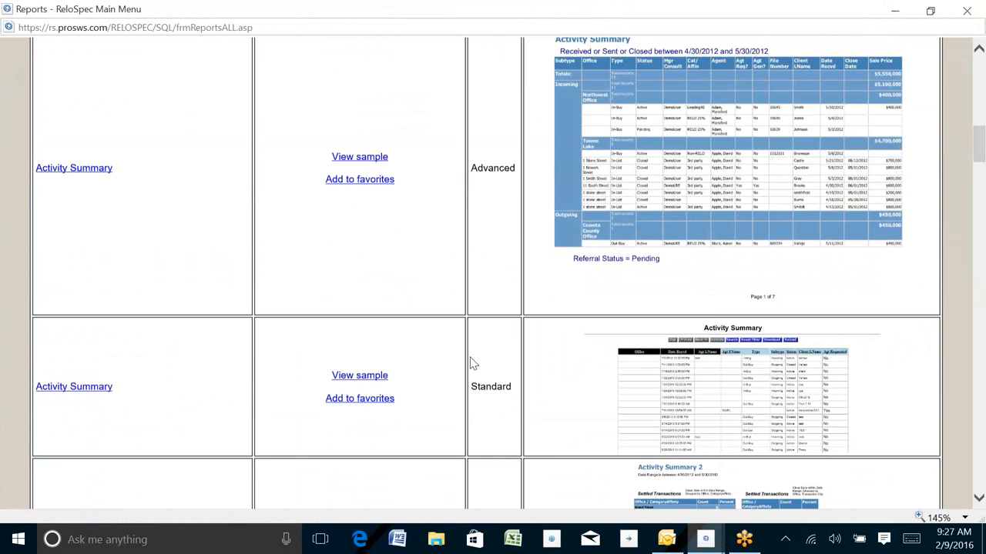
scroll(483, 361, down, 4)
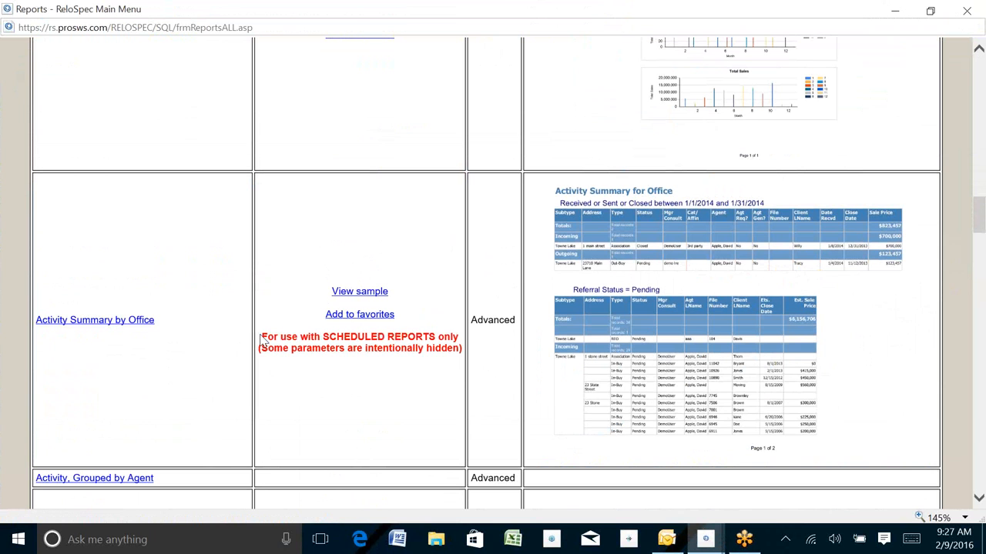
drag(259, 336, 468, 352)
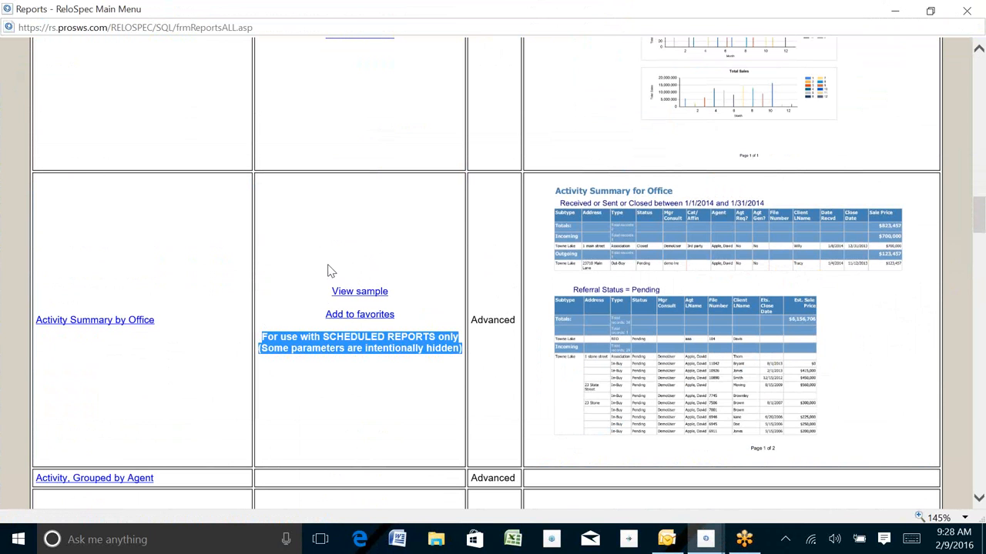
click(376, 392)
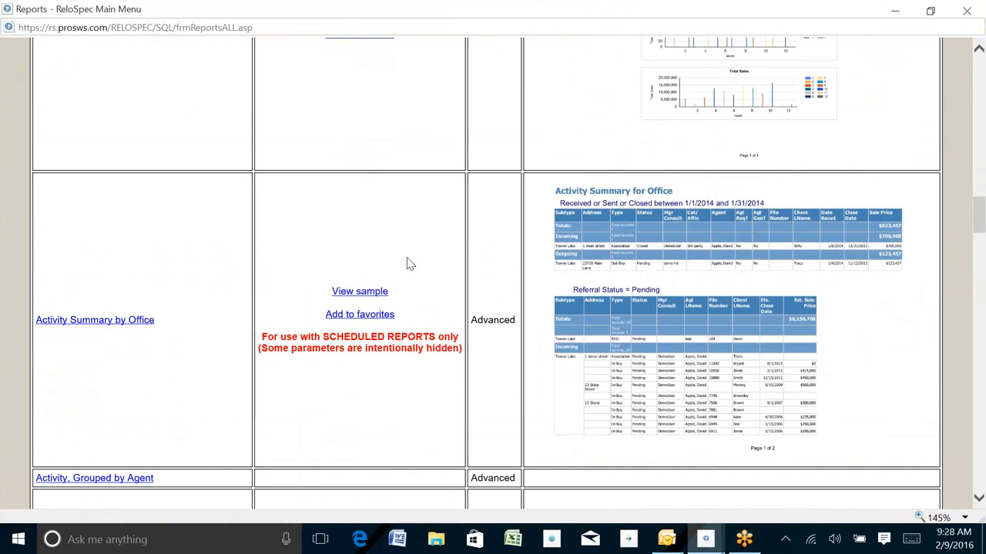
scroll(407, 262, down, 5)
scroll(406, 231, up, 6)
scroll(403, 218, up, 3)
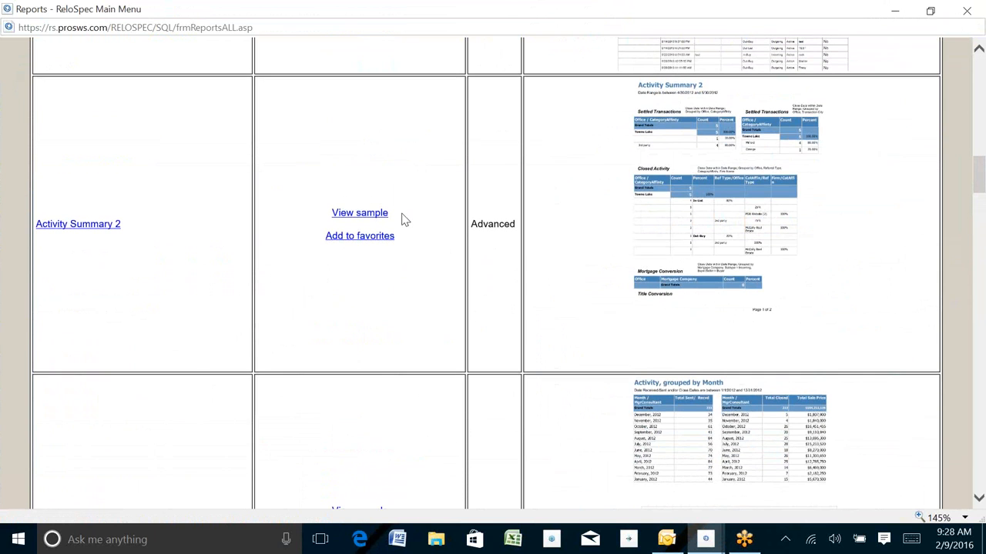
click(967, 11)
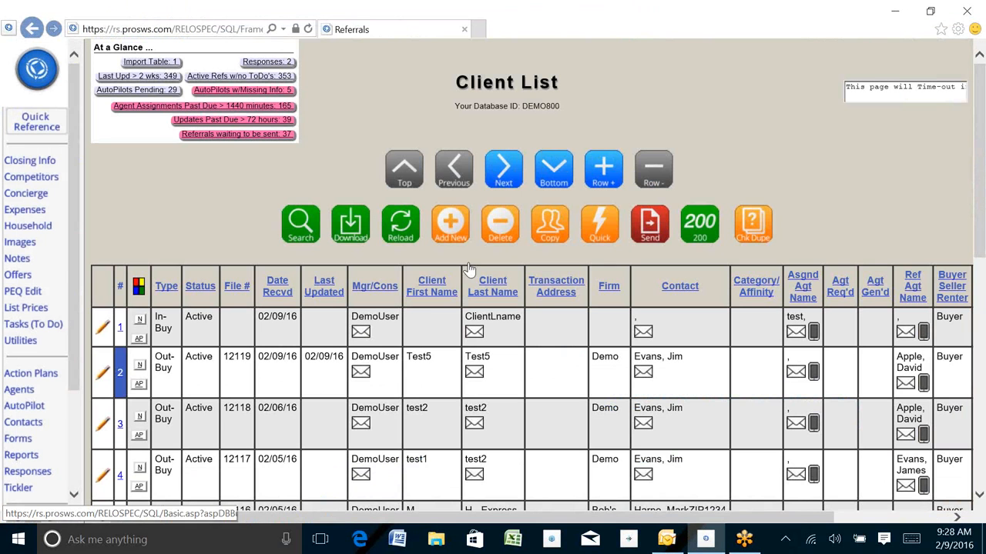
Add a new Body of Letter record for Test5 and start an office-GUID report link
click(15, 440)
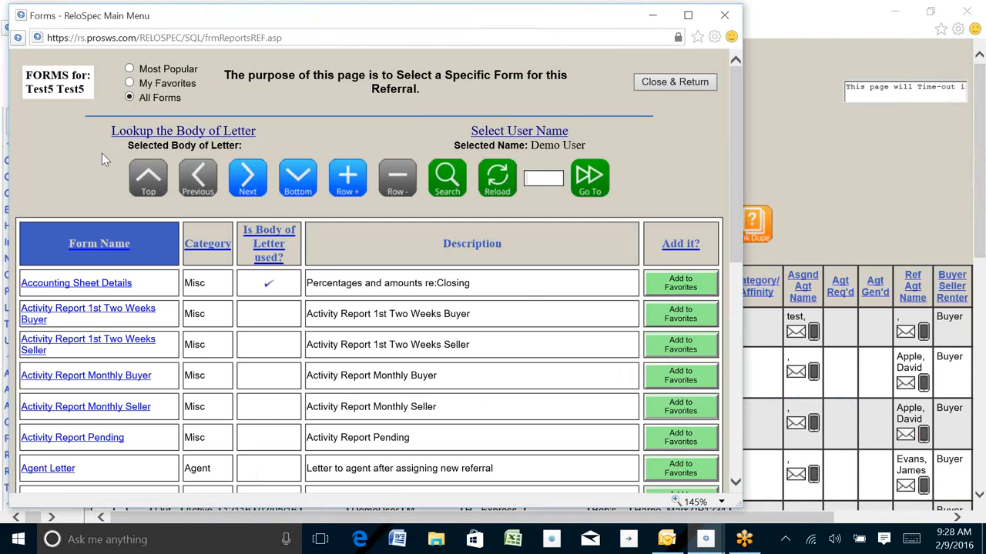
click(160, 133)
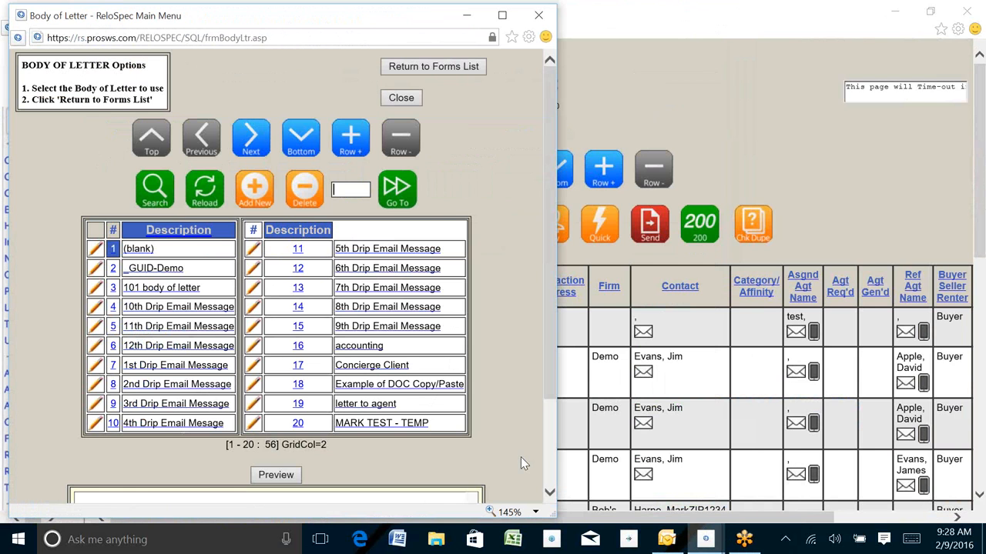
click(502, 14)
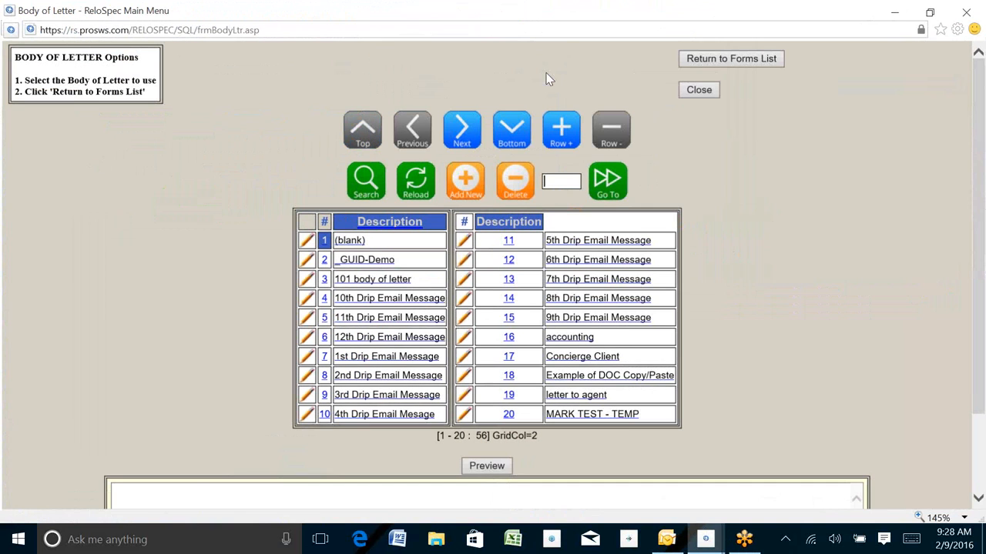
click(467, 179)
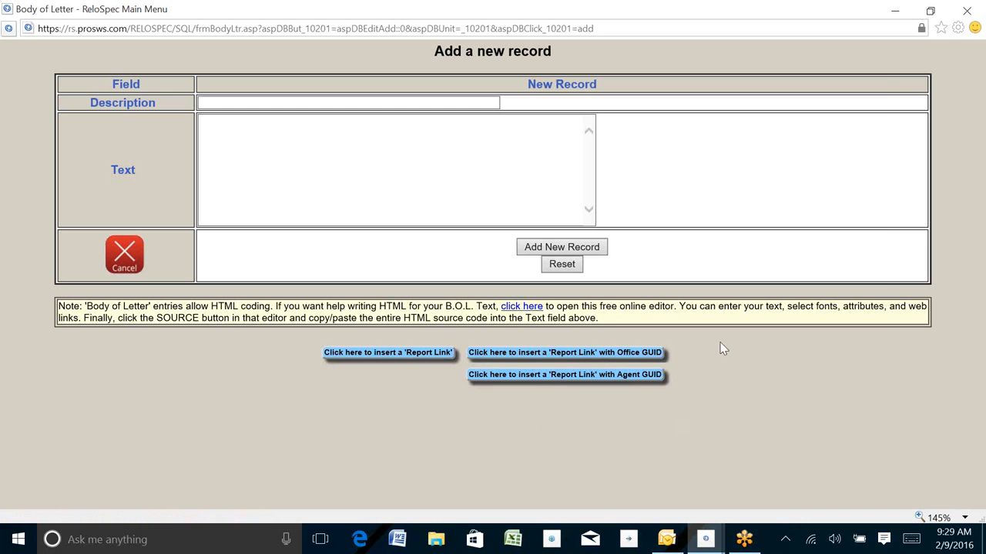
click(597, 358)
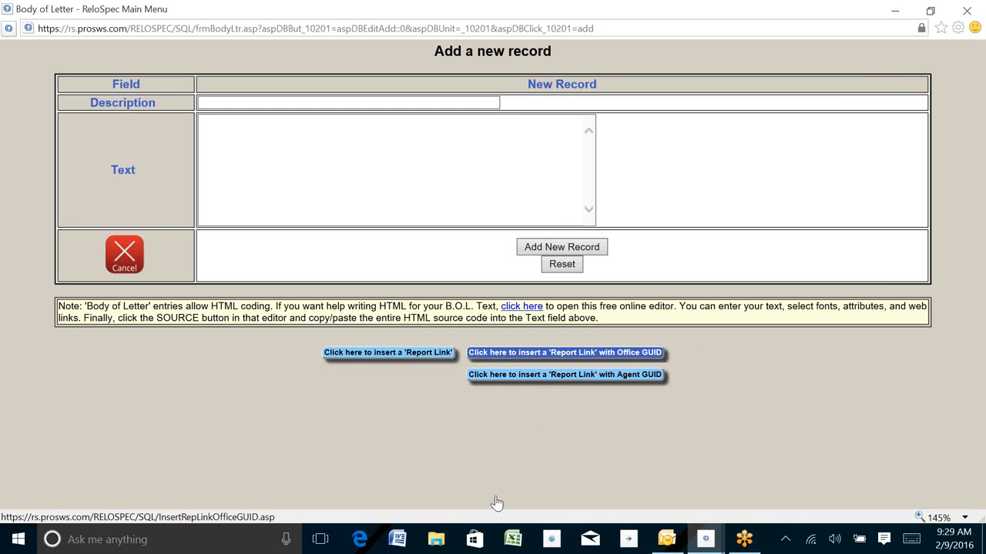
Maximize Insert Report Link, browse the report table, and page on to reports 21 onward
click(830, 13)
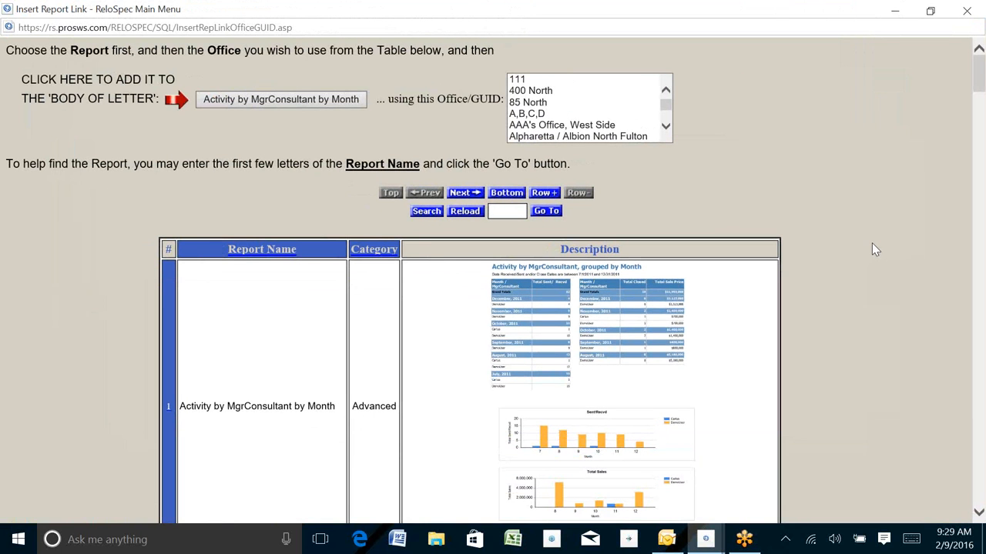
scroll(874, 249, down, 15)
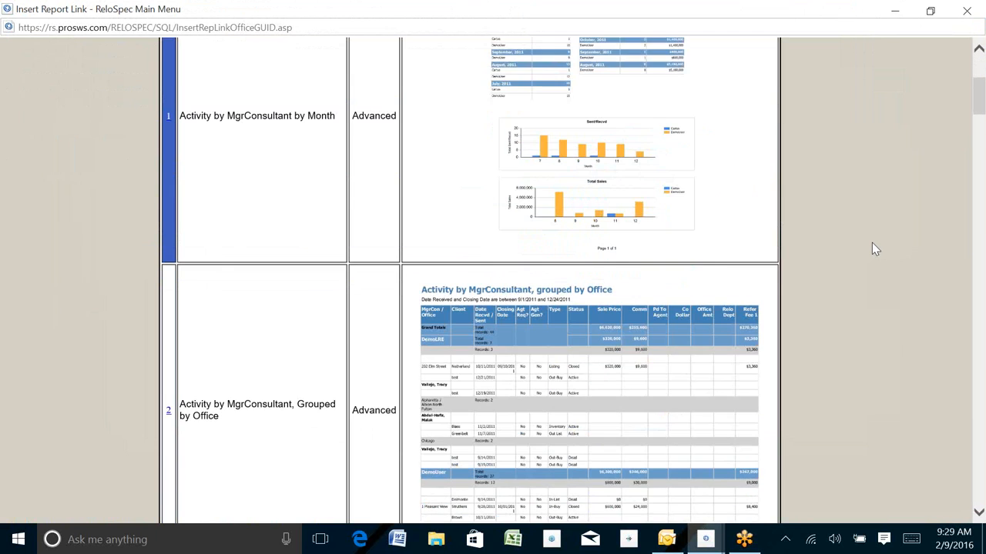
scroll(875, 251, down, 15)
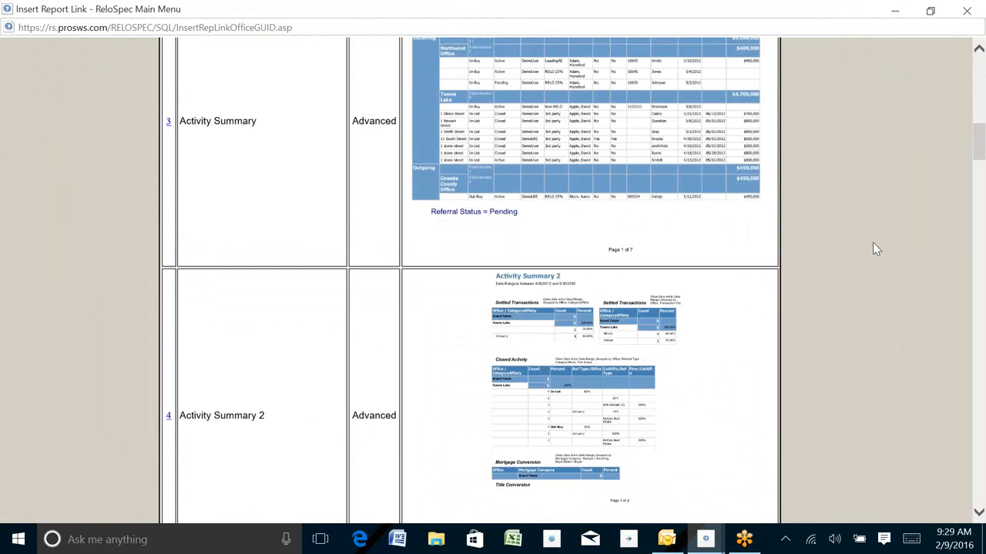
scroll(875, 247, down, 15)
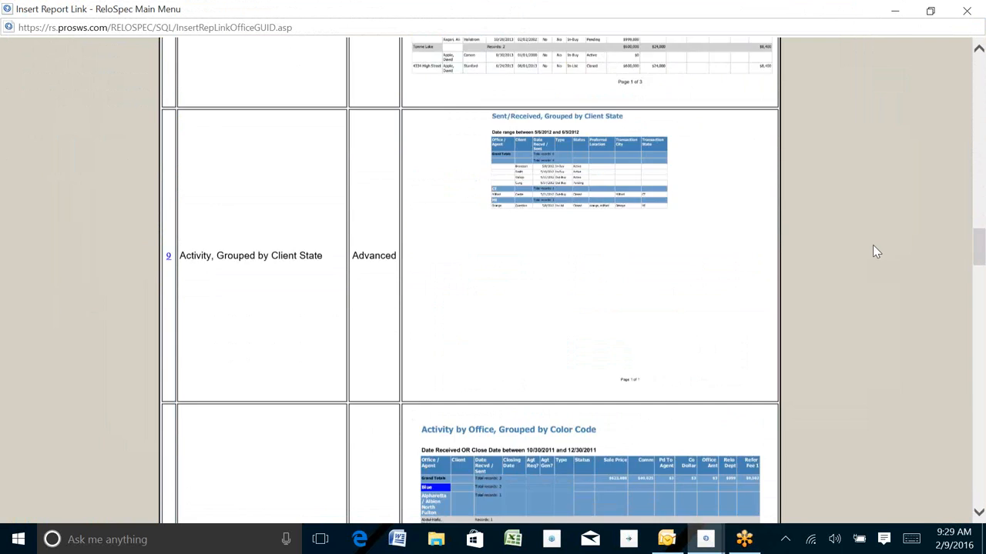
scroll(879, 257, down, 15)
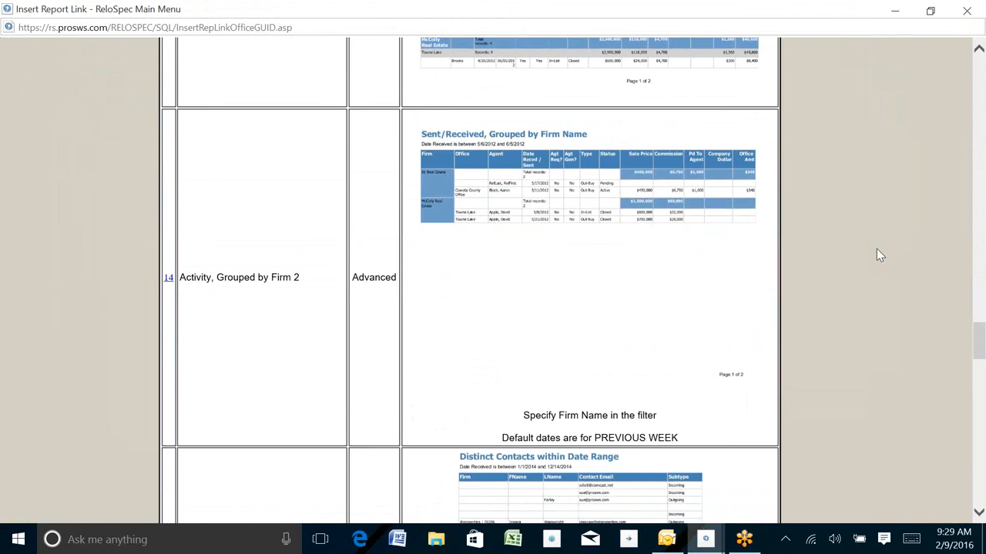
scroll(880, 254, down, 12)
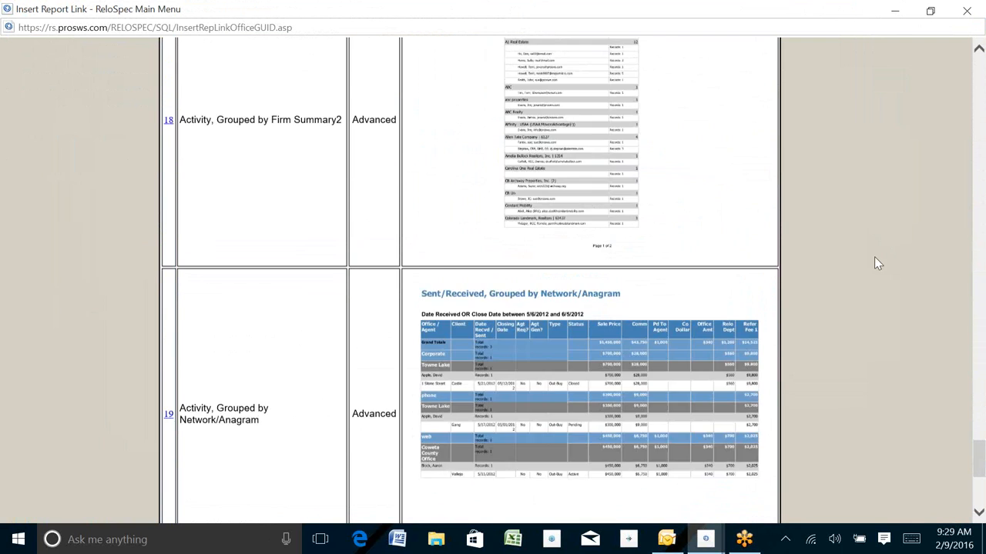
scroll(861, 209, up, 15)
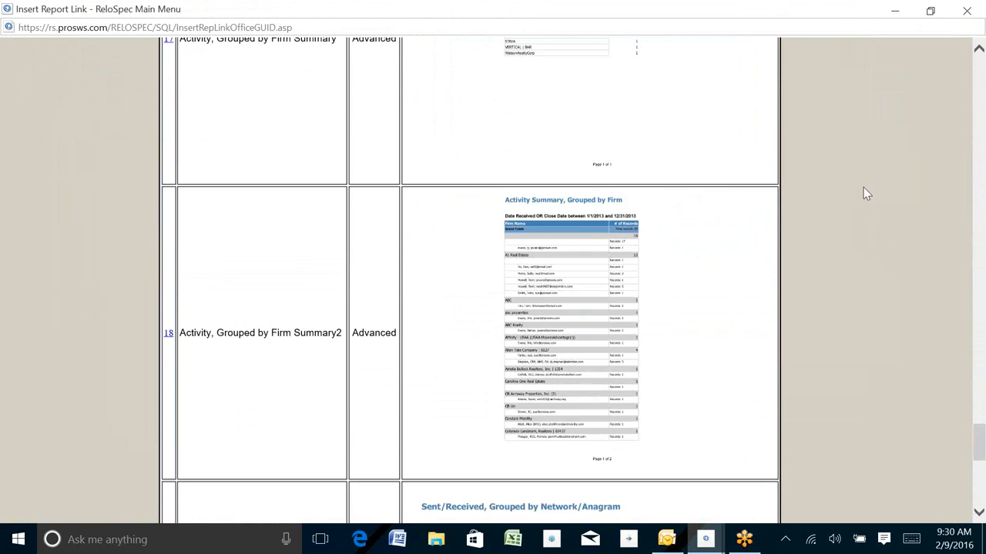
scroll(868, 194, up, 18)
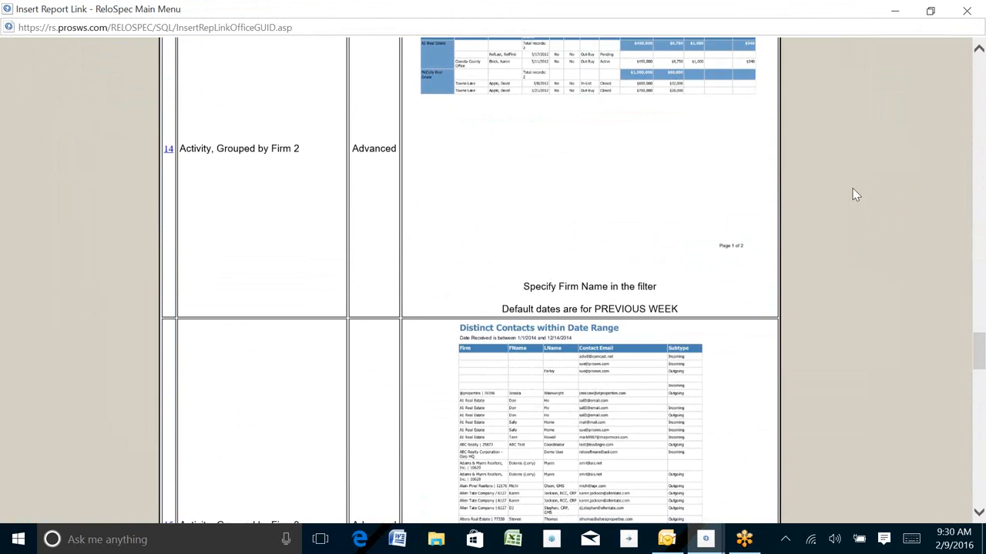
scroll(850, 158, up, 20)
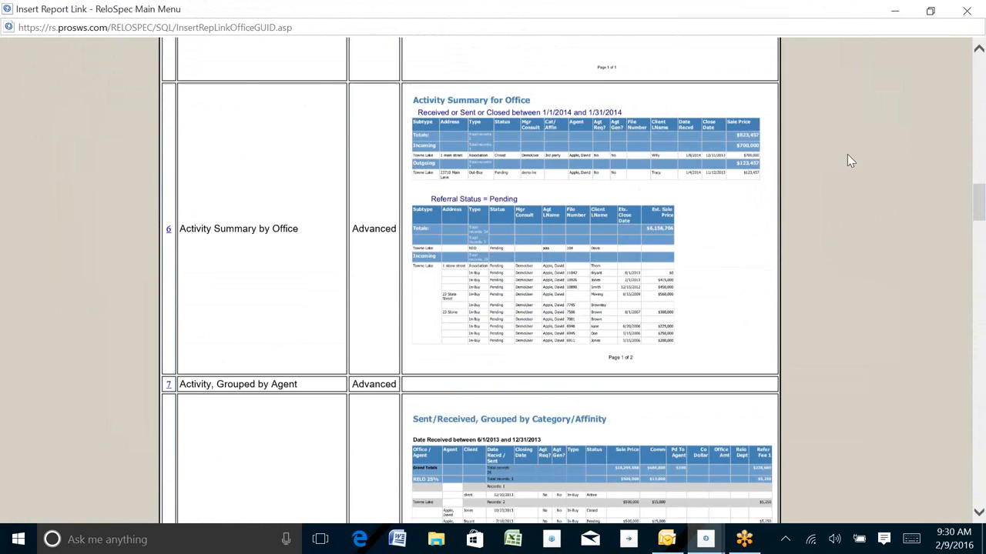
scroll(863, 117, up, 5)
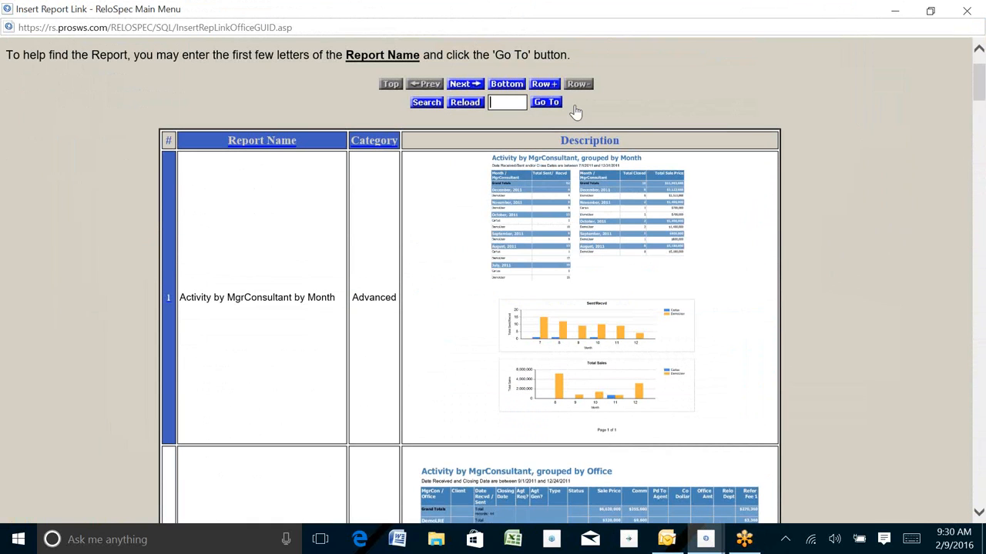
click(462, 87)
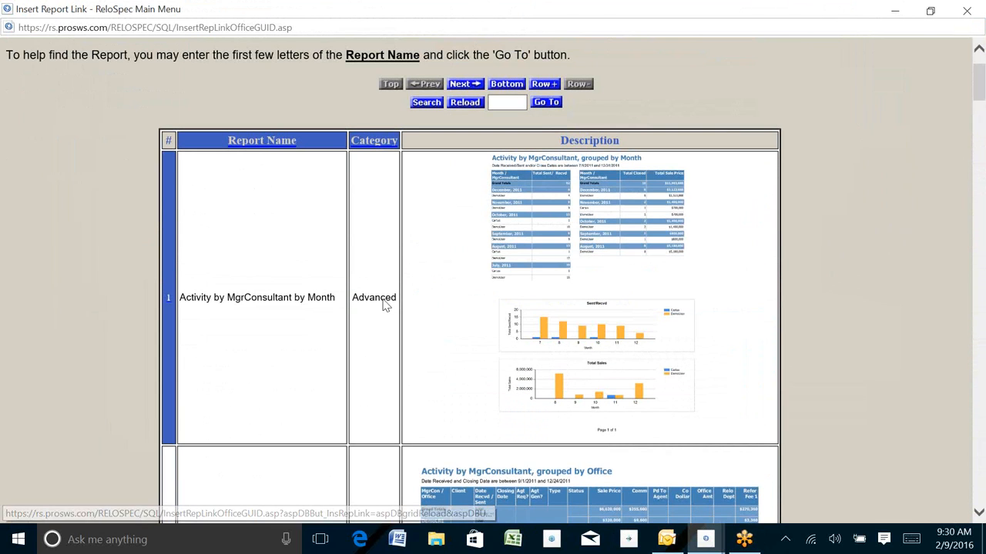
scroll(401, 231, down, 10)
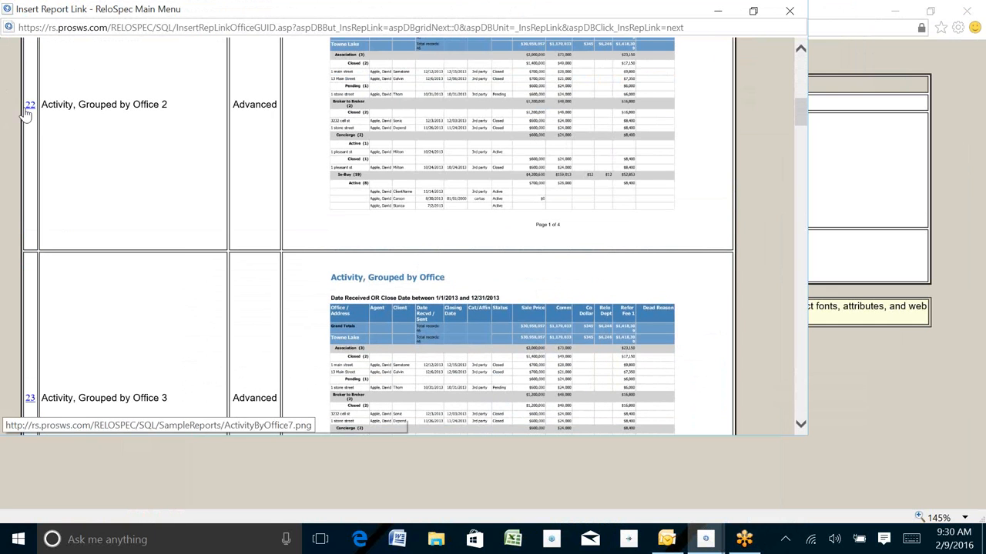
Insert the Activity, Grouped by Office 2 report link for office 400 North
click(29, 106)
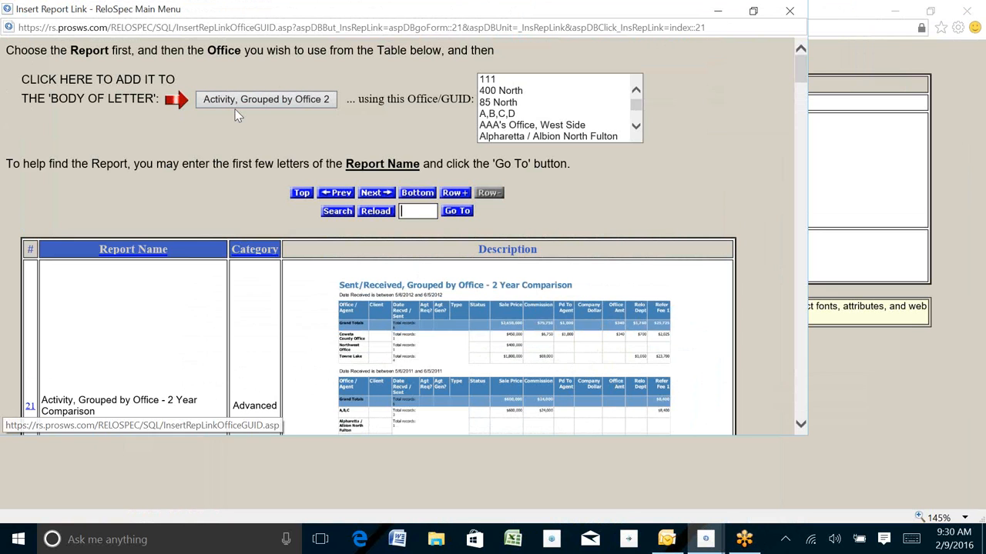
click(635, 105)
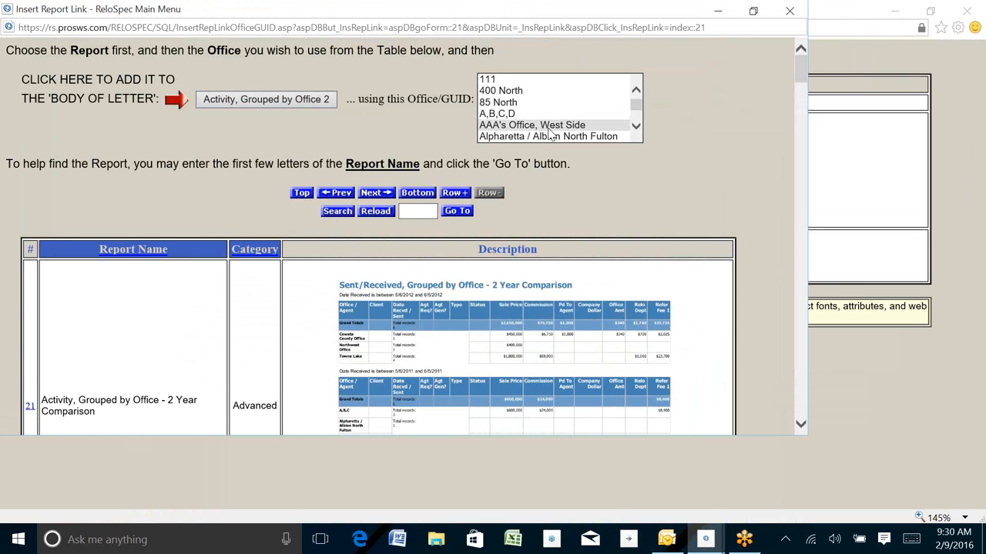
click(505, 92)
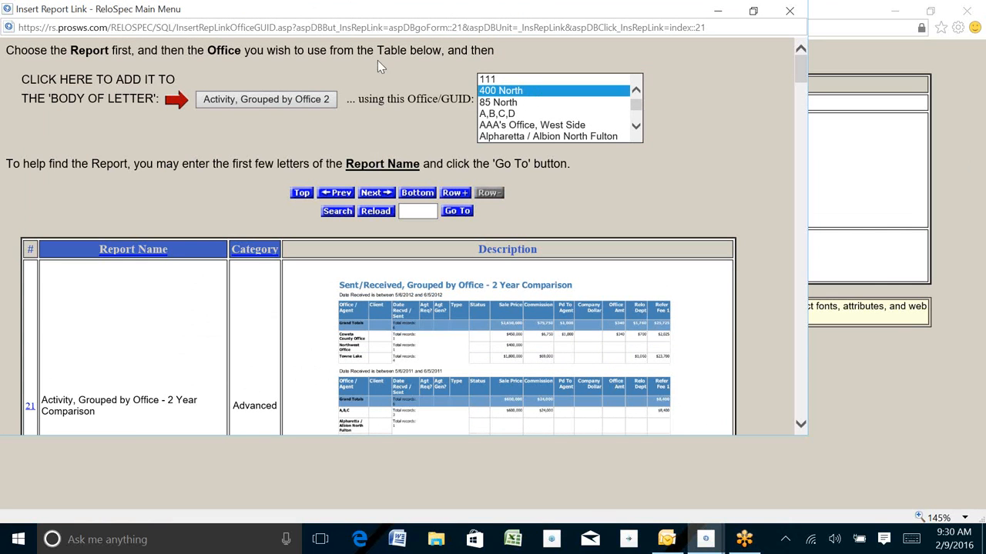
click(221, 104)
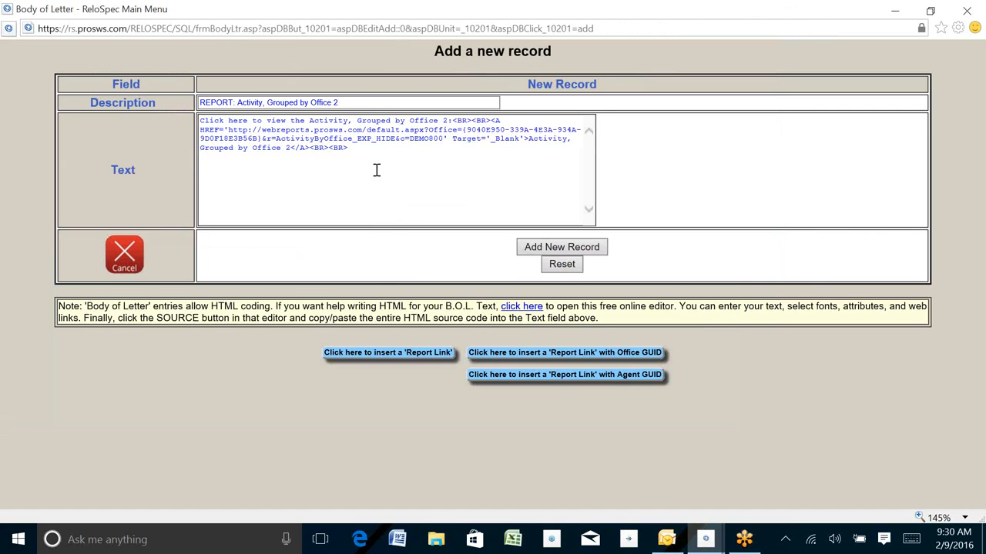
Append 'Main' to make the description 'REPORT: Activity, Grouped by Office 2 Main' and save the record
click(358, 102)
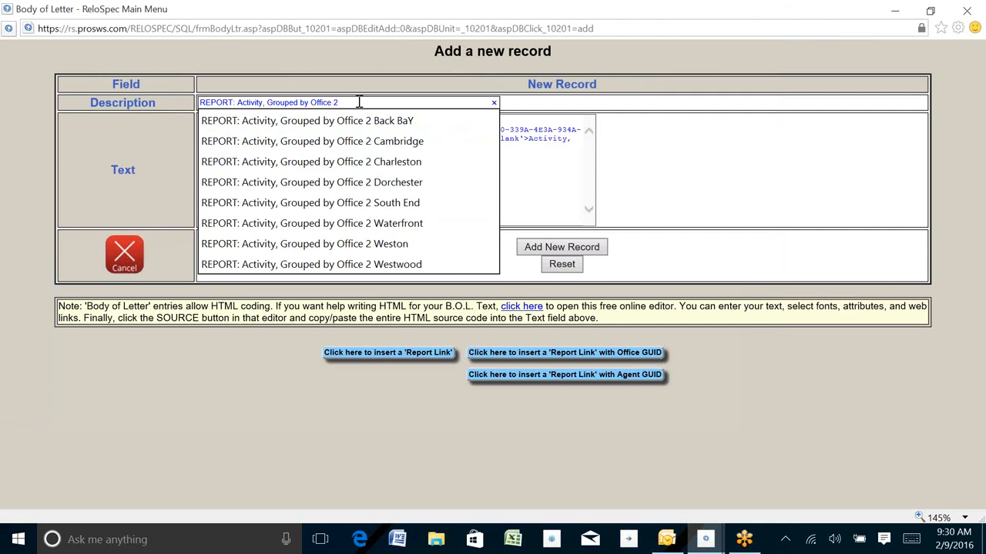
text(Main)
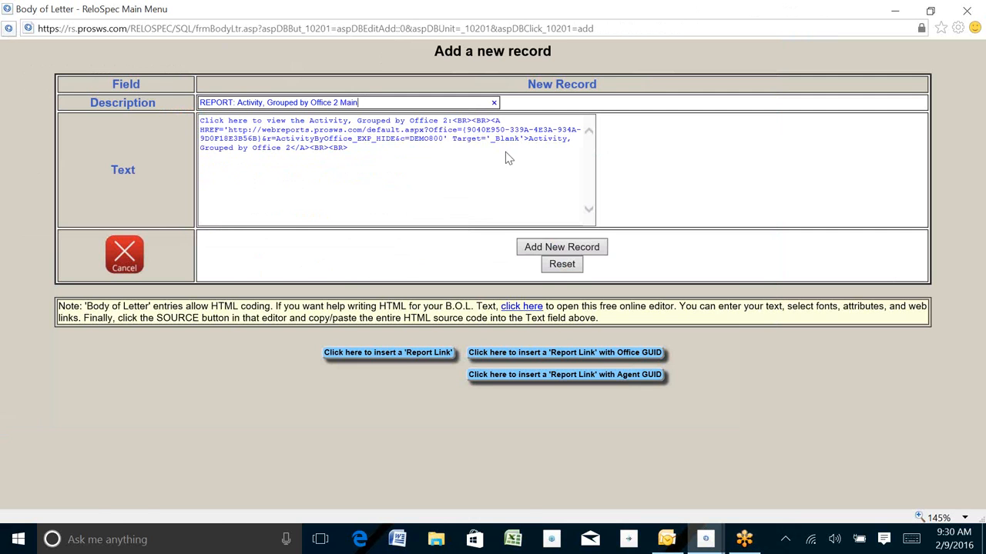
click(582, 242)
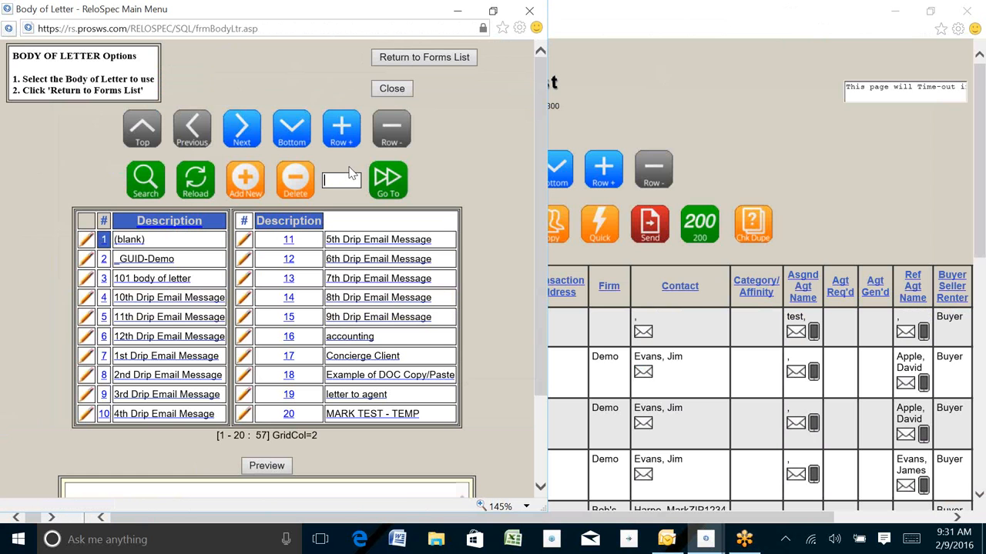
Close the letter-body window and page to the end of Settings > Referral Types
click(528, 14)
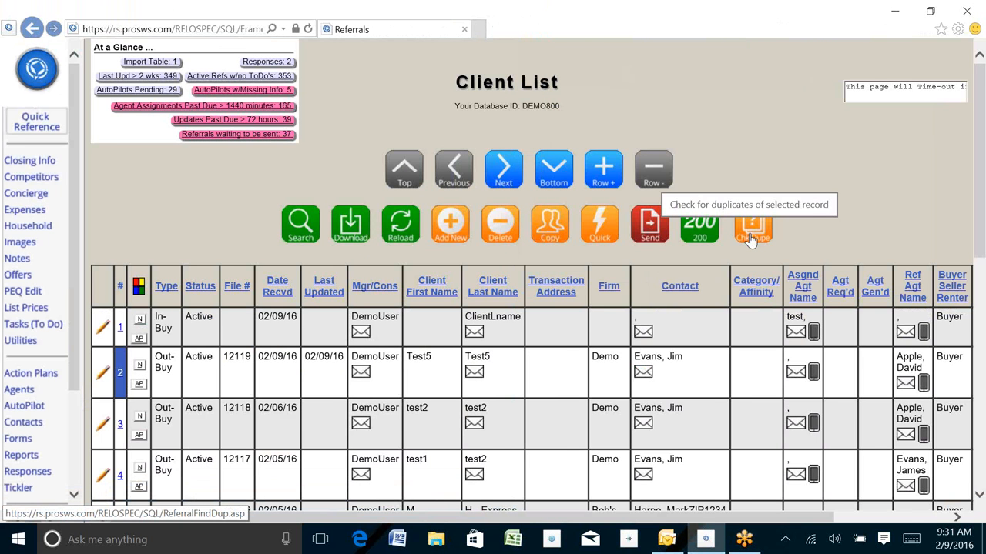
click(31, 71)
click(265, 215)
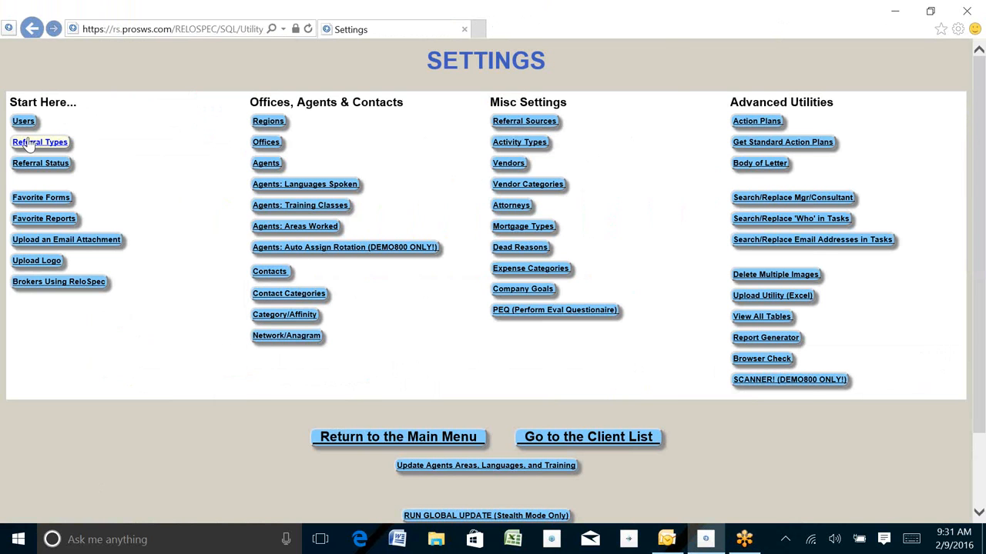
click(41, 143)
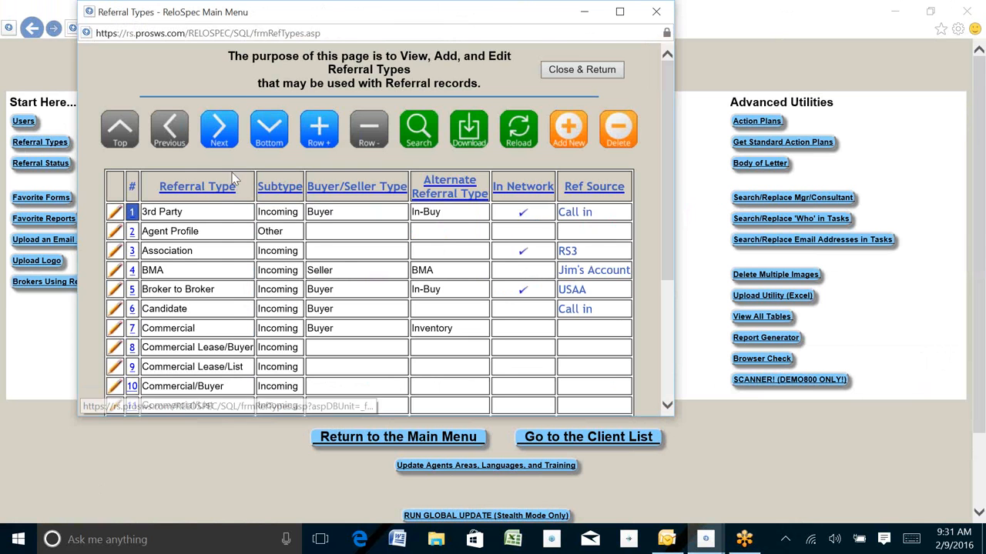
click(219, 134)
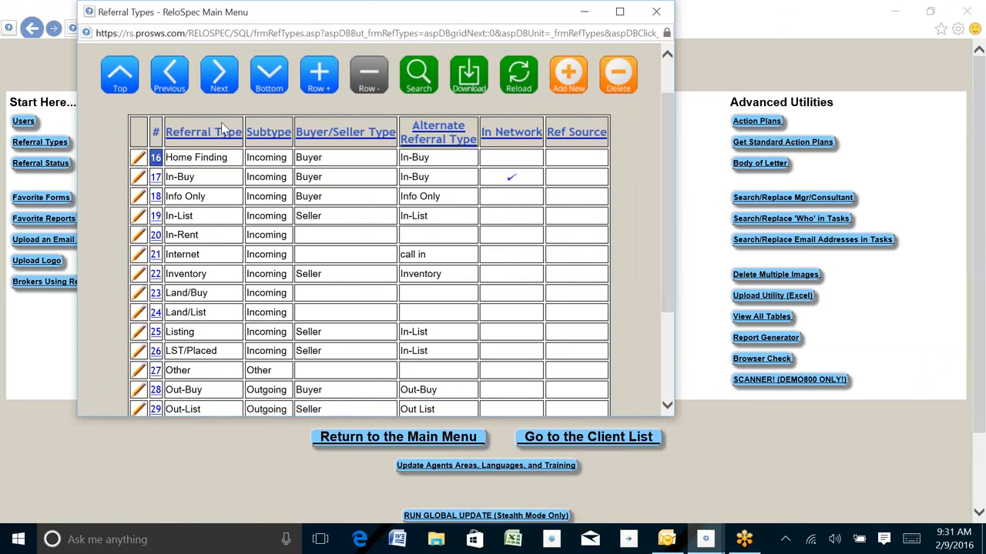
click(218, 75)
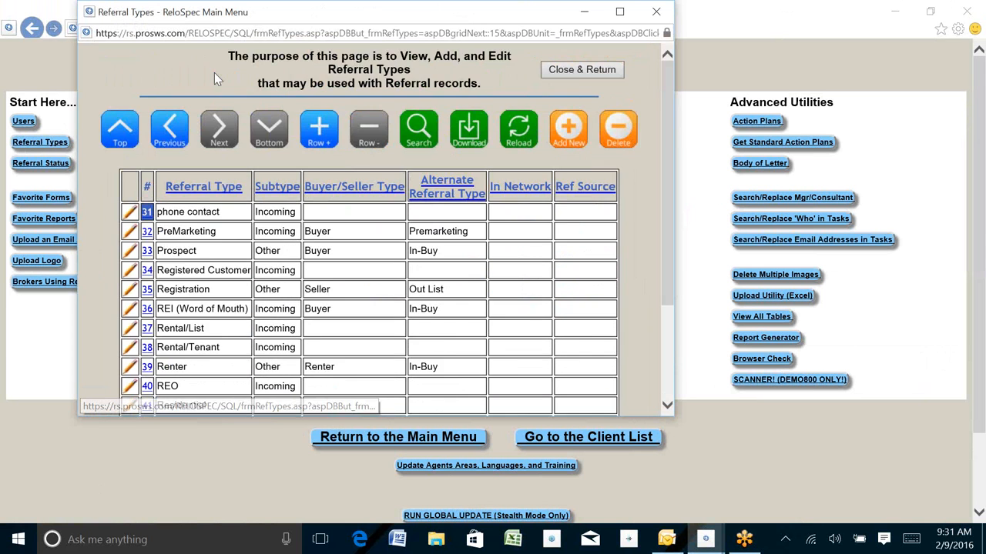
Confirm Scheduled Report is listed, then close Referral Types and return to the Client List
drag(156, 373, 240, 375)
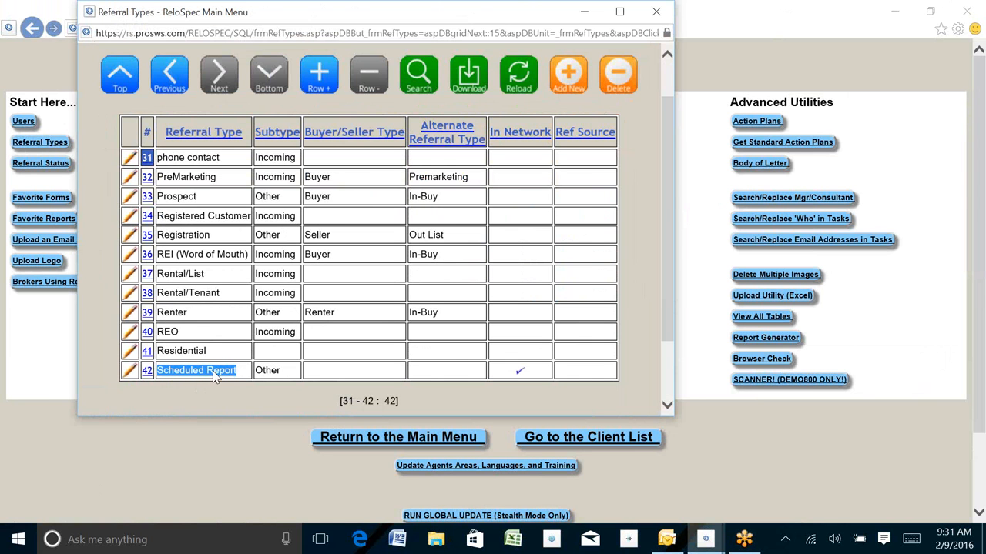
click(654, 14)
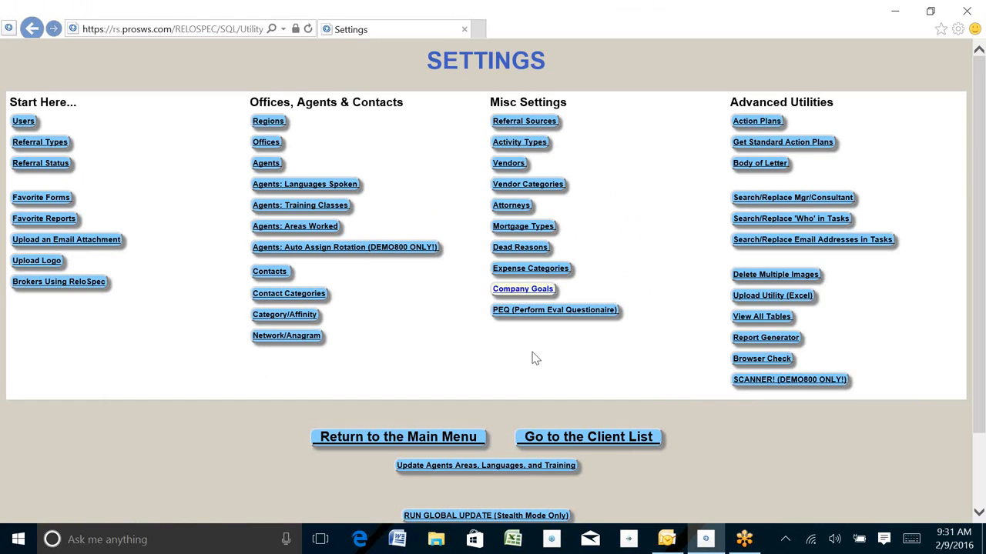
click(568, 442)
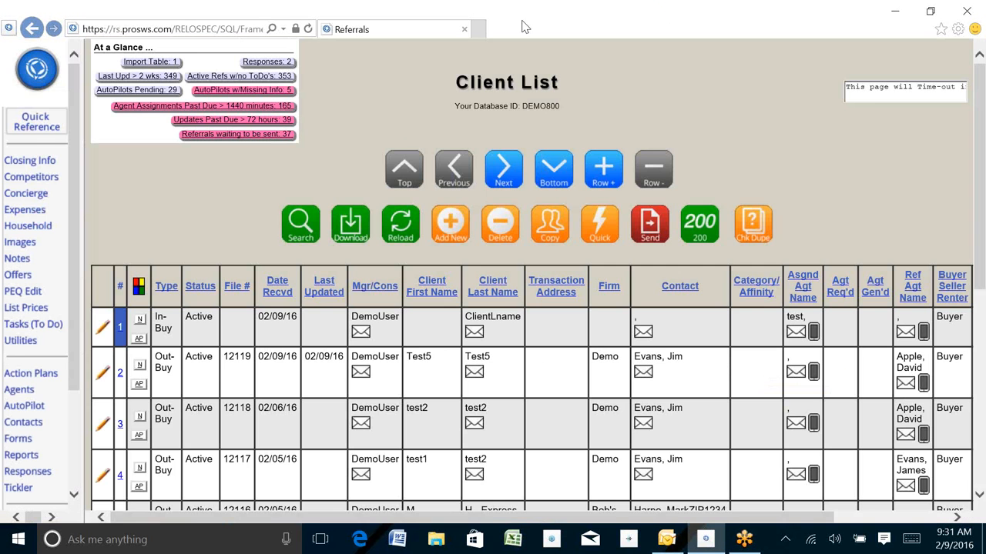
Search the client list for transferee last name 'report'
click(299, 225)
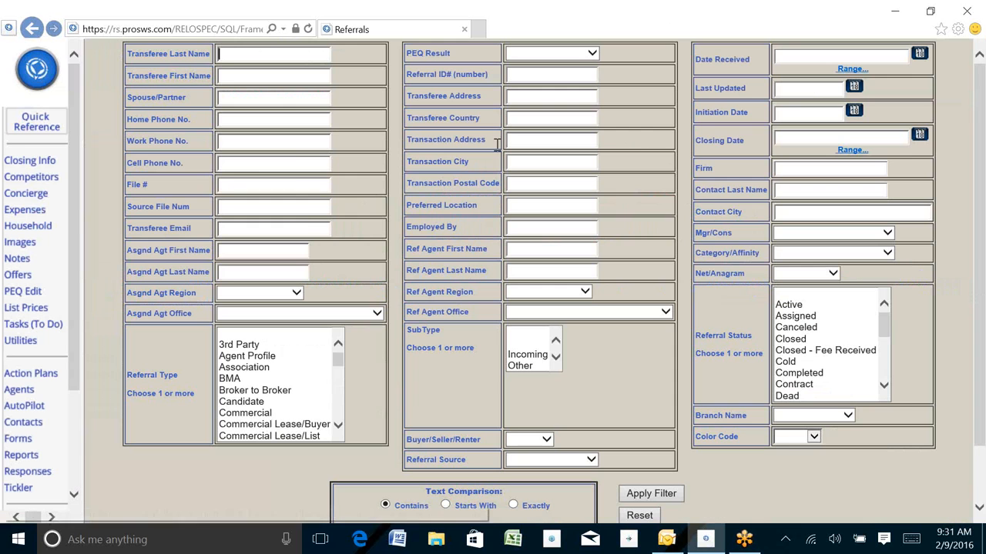
click(234, 56)
text(report)
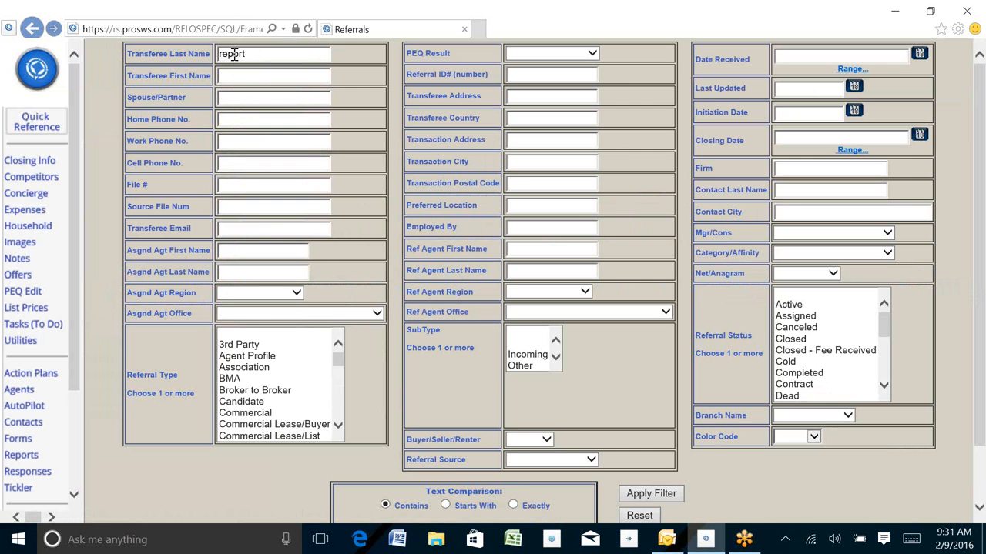
key(Return)
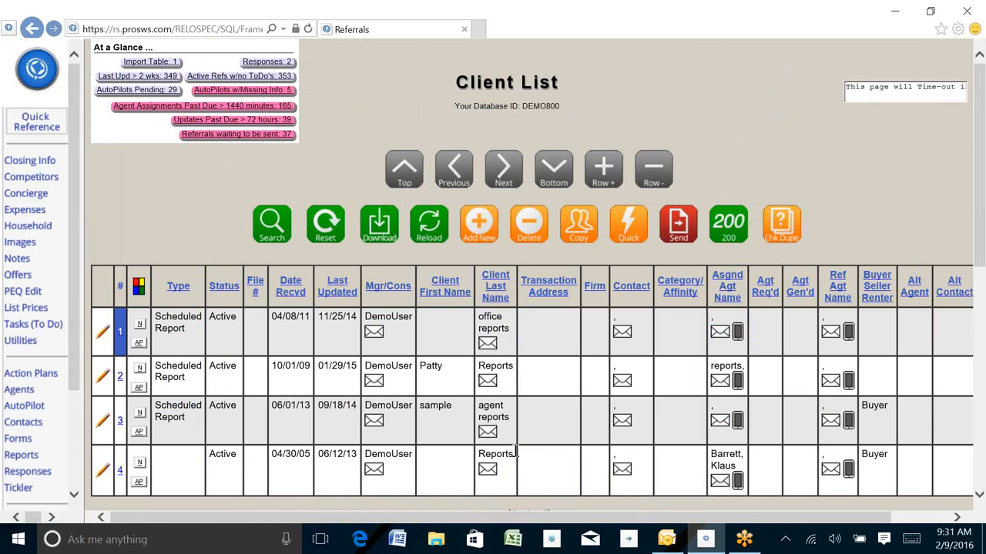
Check referral 3's Scheduled Report type and 06/01/13 received date, then select it
mouse_move(516, 453)
mouse_down()
mouse_move(473, 444)
mouse_move(523, 464)
mouse_up()
drag(160, 406, 197, 412)
triple_click(198, 412)
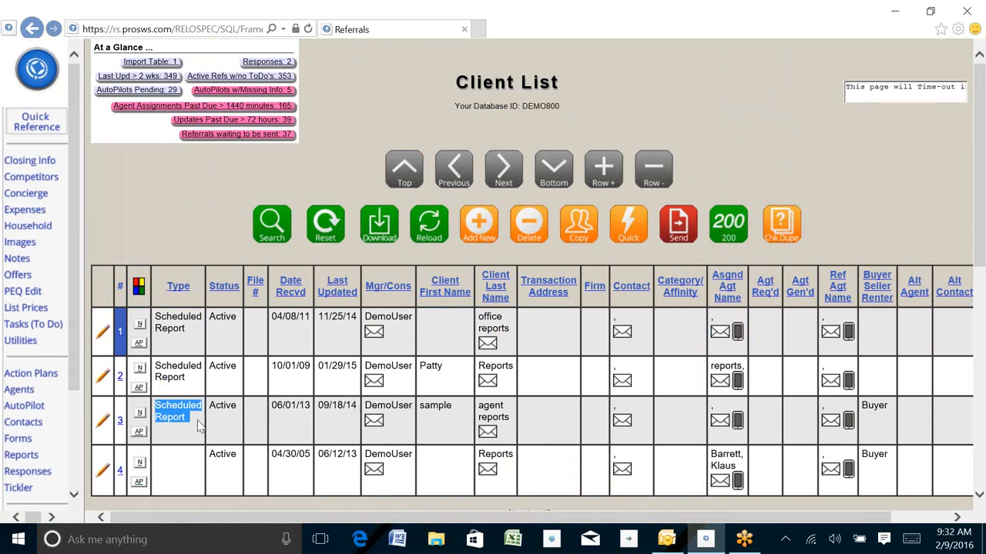
click(274, 406)
drag(273, 406, 314, 414)
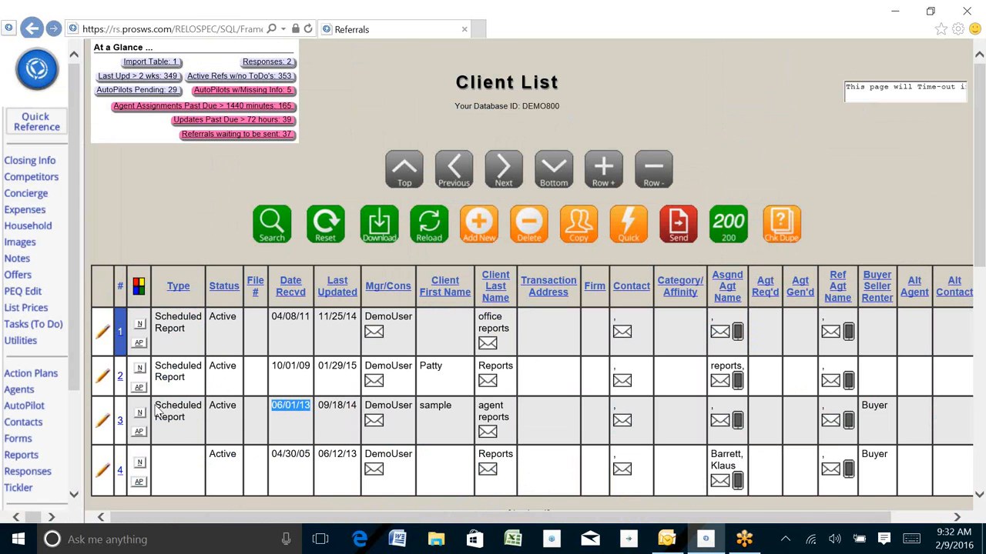
click(121, 421)
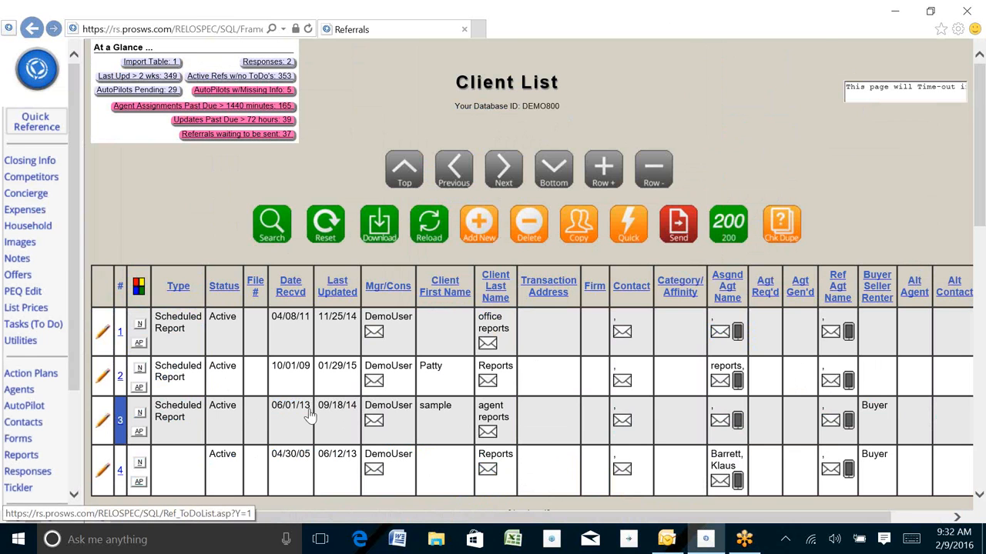
Create an Autopilot ToDo dated 02/01/2016 with description 'monthly report'
click(29, 327)
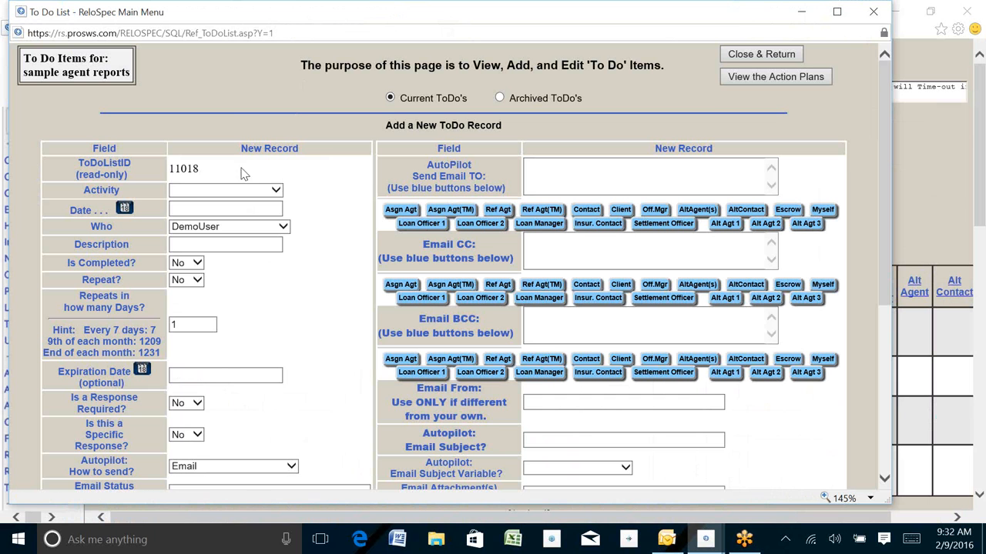
click(273, 190)
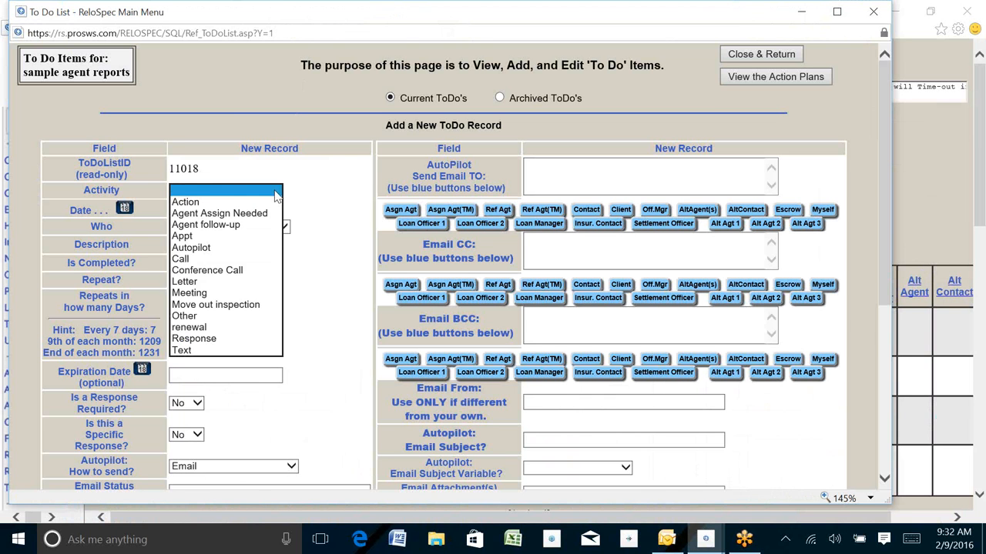
click(202, 248)
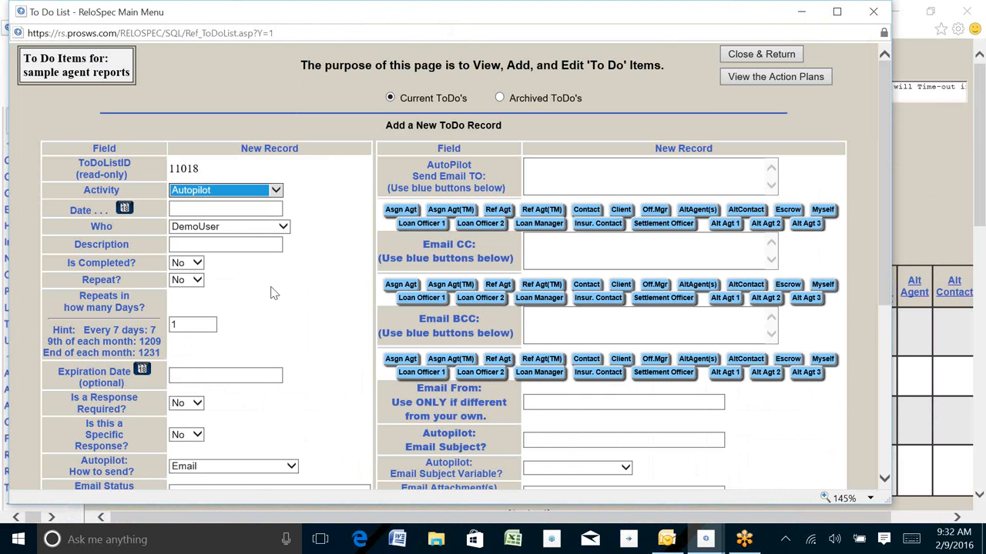
click(124, 210)
click(124, 210)
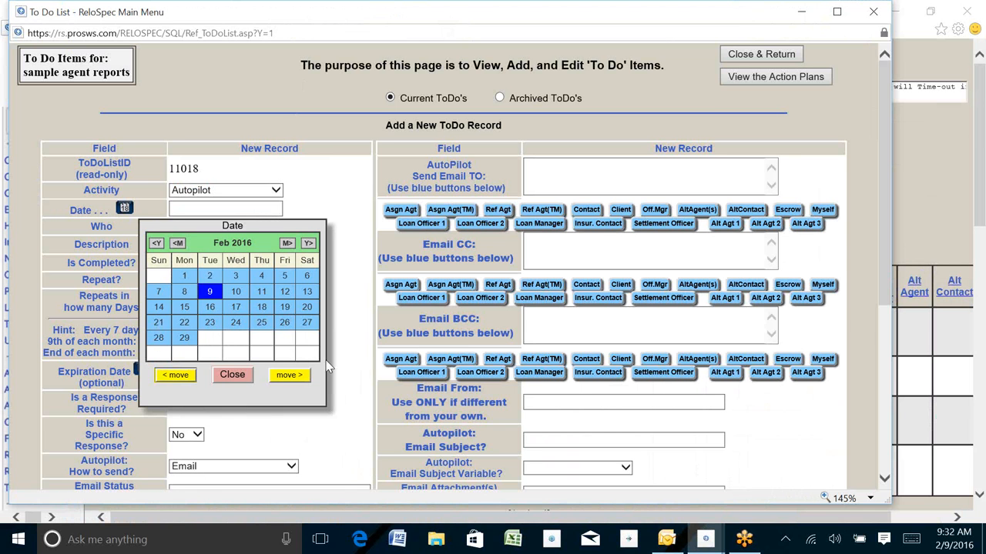
click(184, 275)
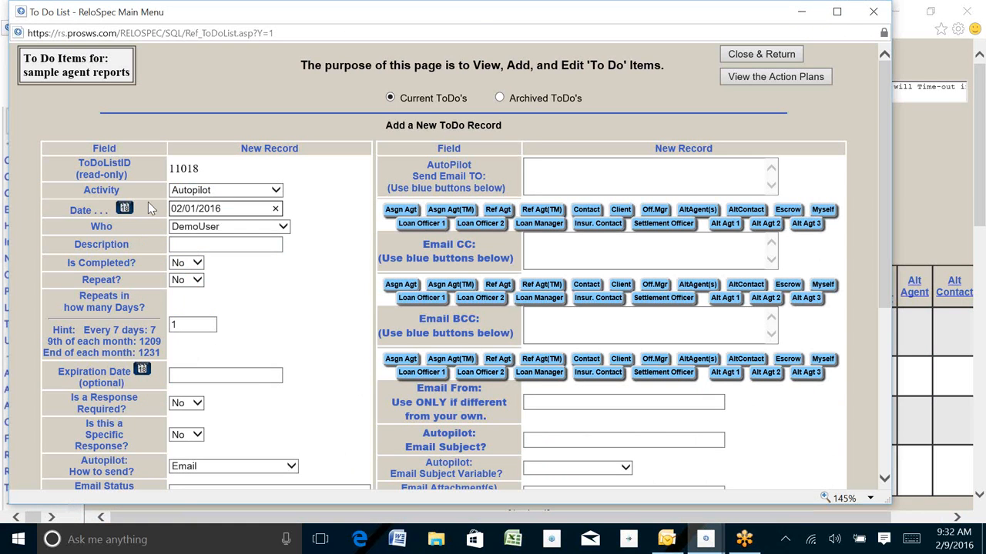
click(182, 246)
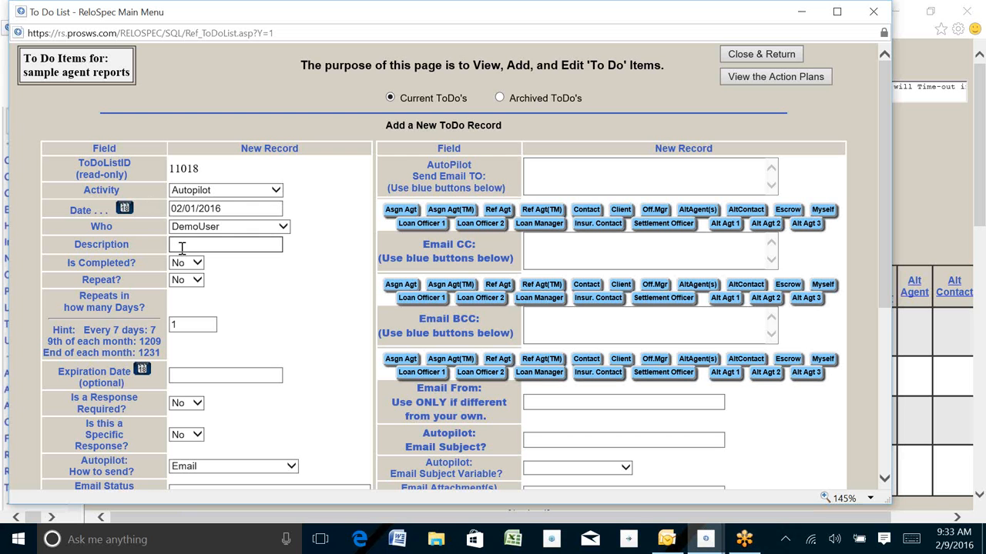
text(monthly report)
Set the ToDo to repeat, with 1201 as the repeat interval
click(198, 280)
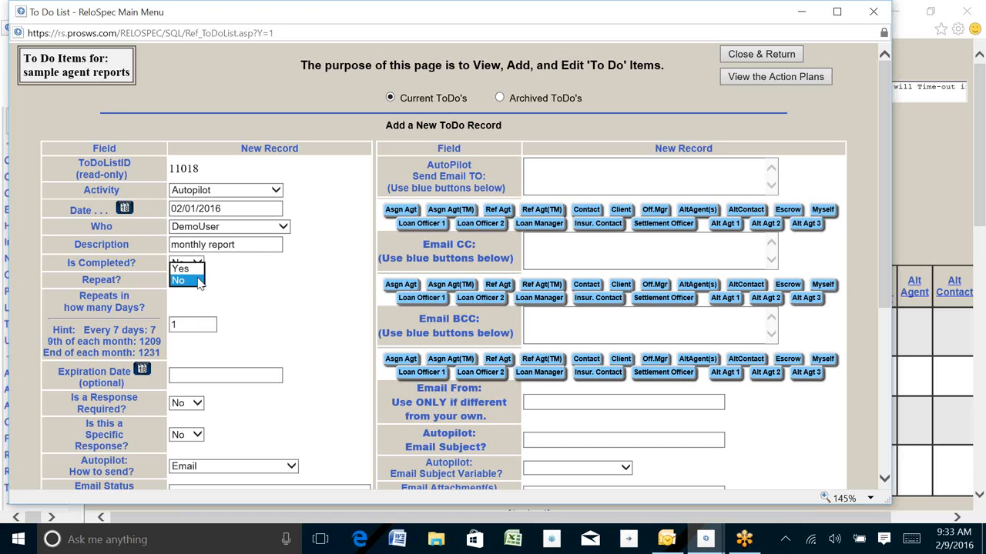
click(183, 265)
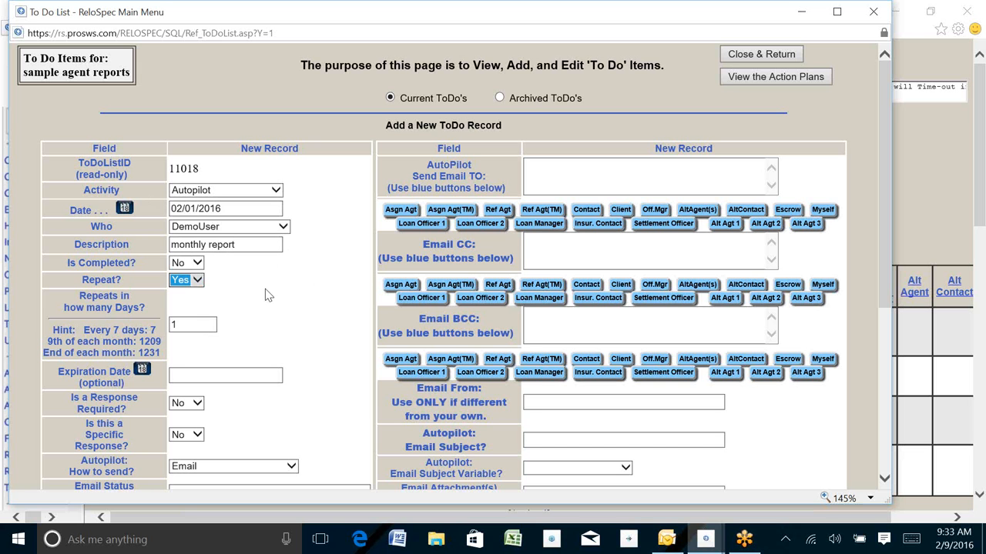
double_click(185, 325)
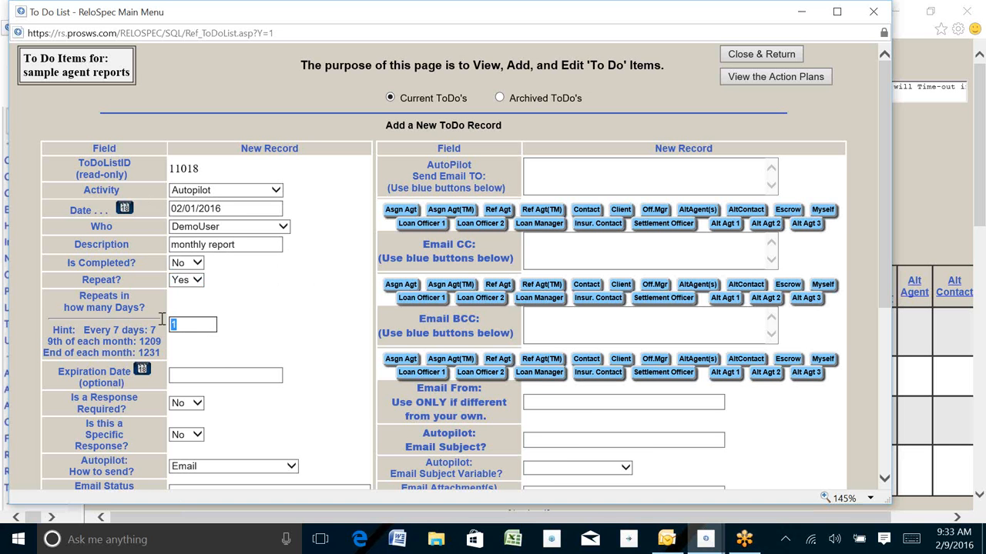
text(12)
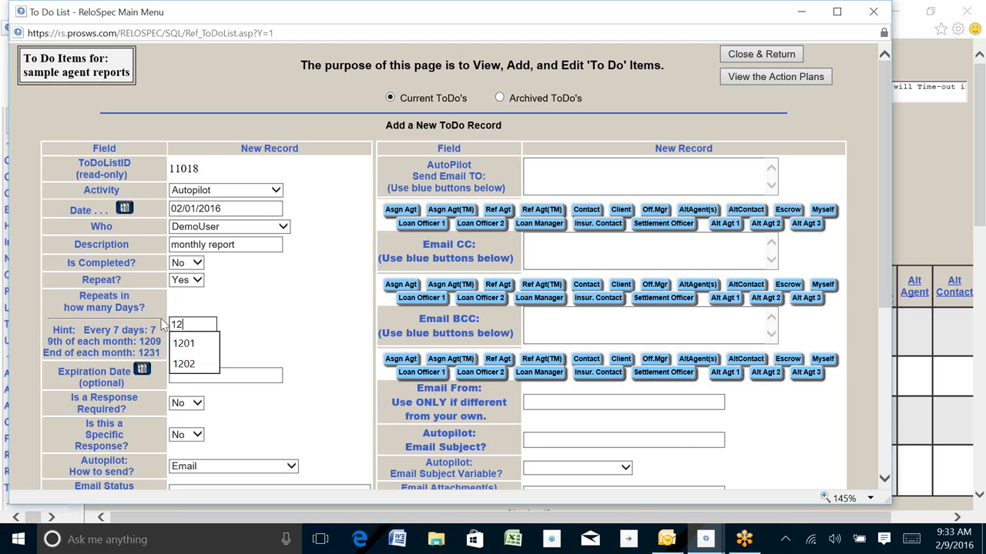
text(01)
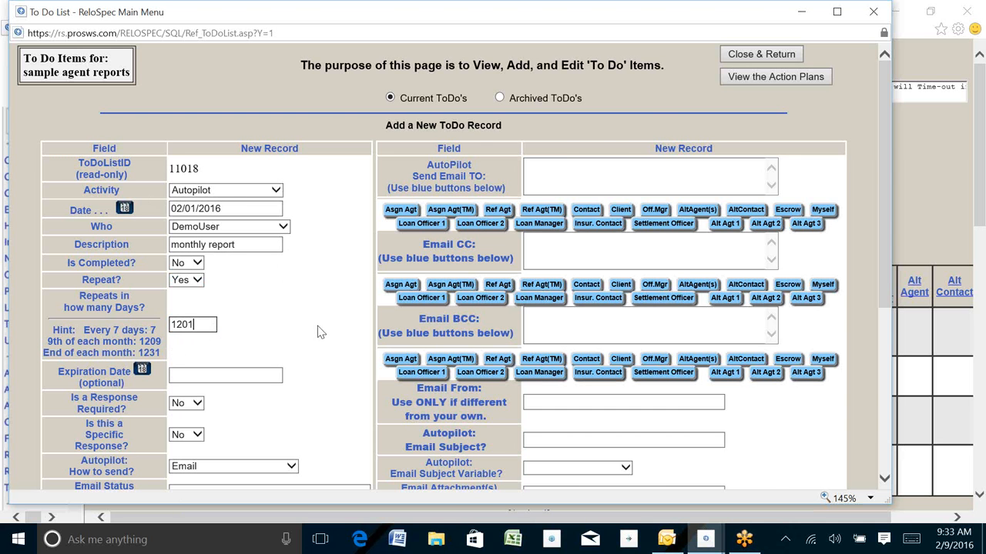
scroll(313, 331, down, 3)
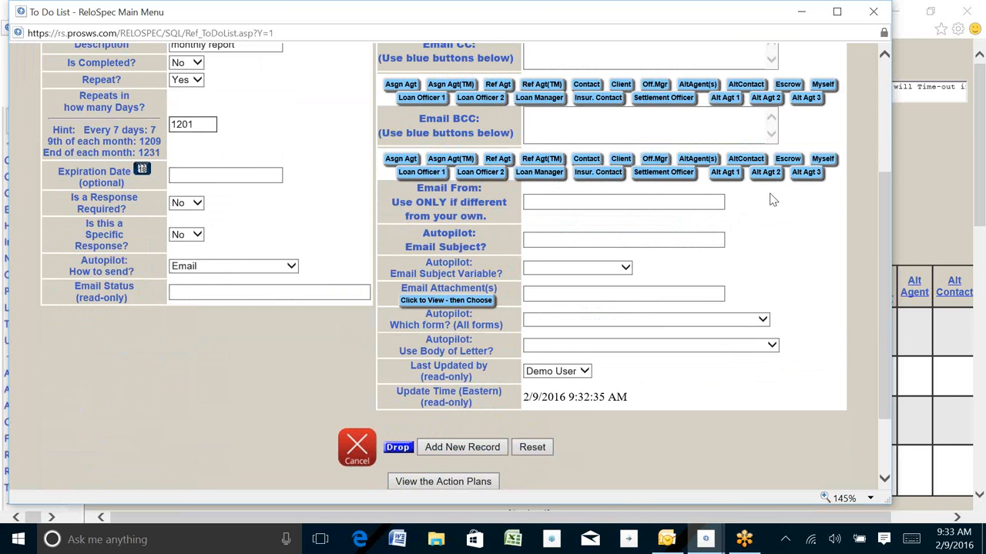
Type 'Monthly reports' into the ToDo's Autopilot Email Subject box
scroll(773, 197, up, 3)
click(534, 167)
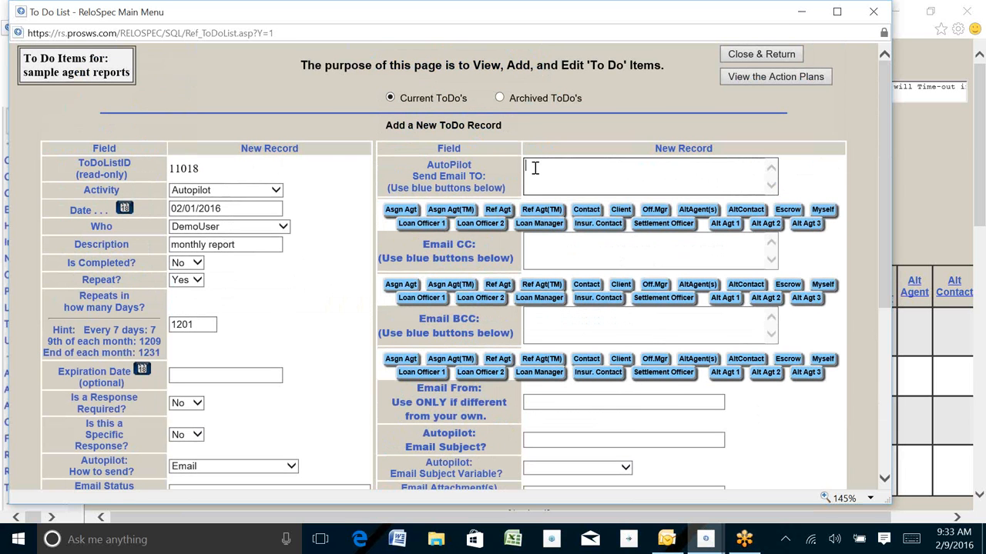
click(661, 215)
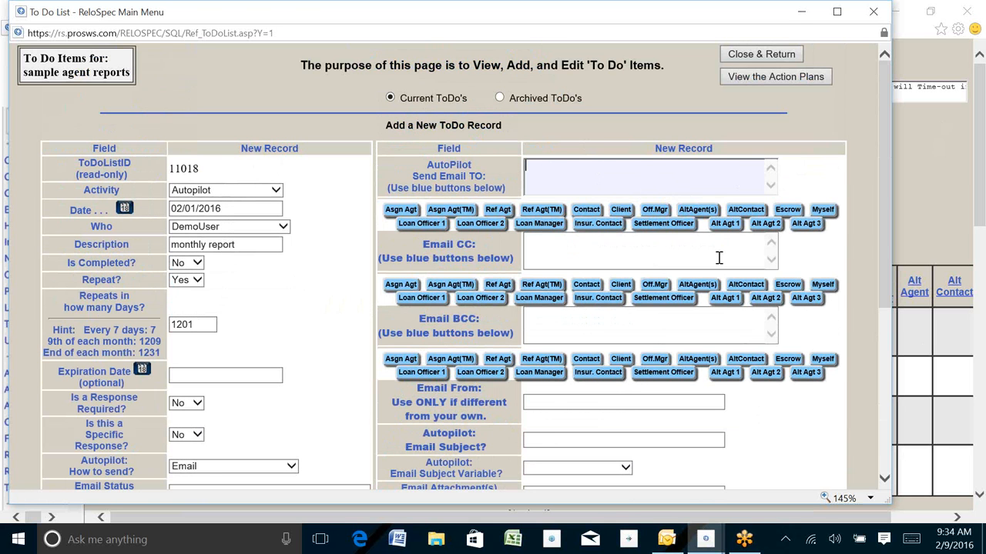
scroll(718, 257, down, 3)
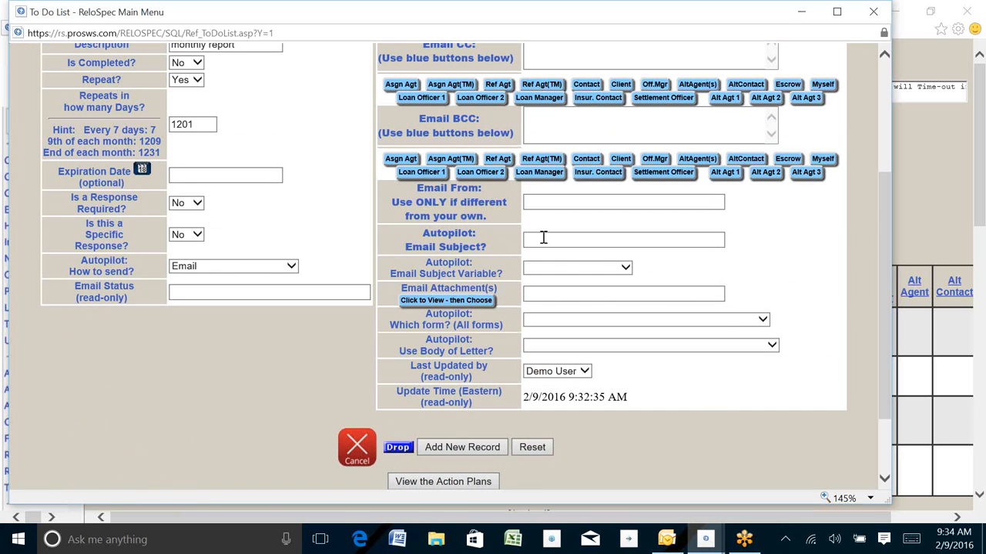
click(543, 238)
text(Monthl)
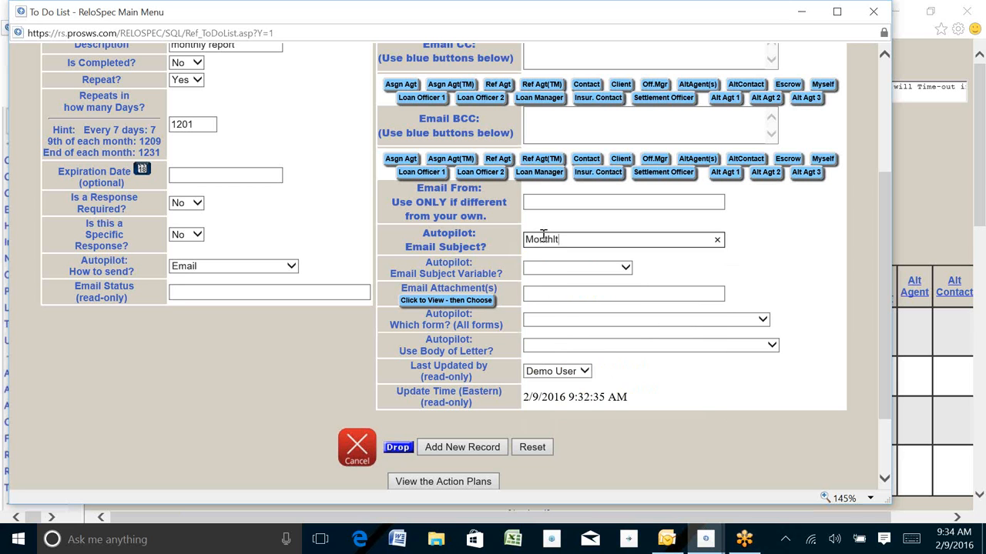
text(y report)
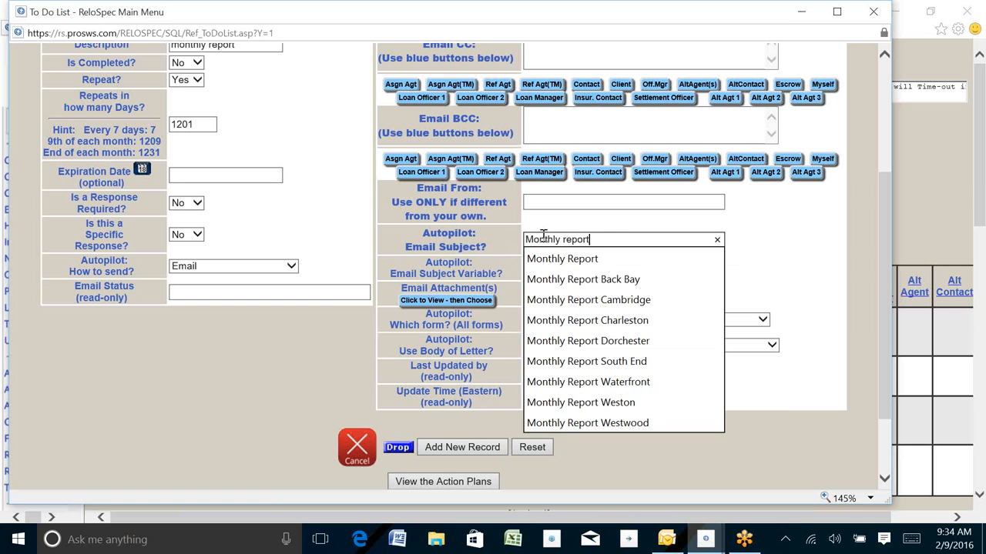
text(s)
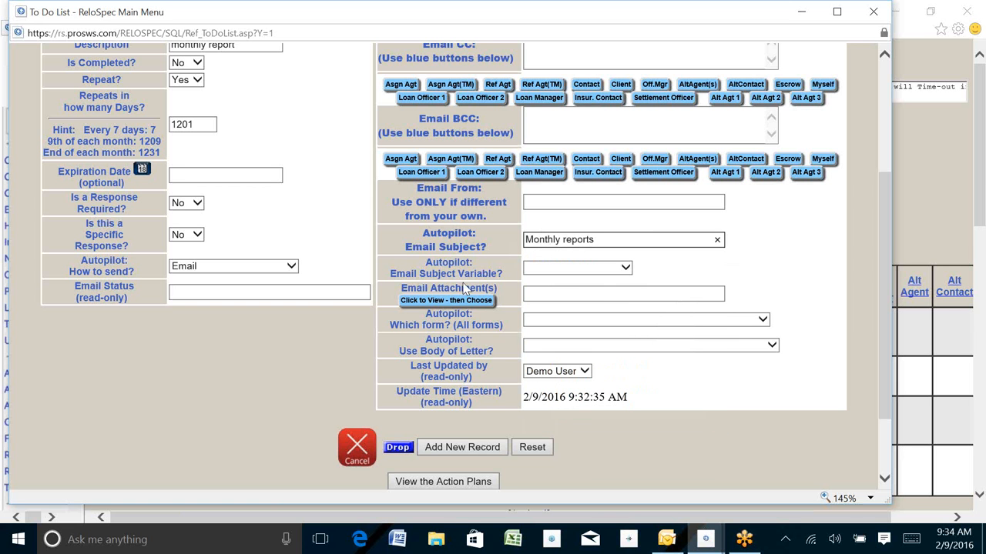
drag(457, 325, 501, 324)
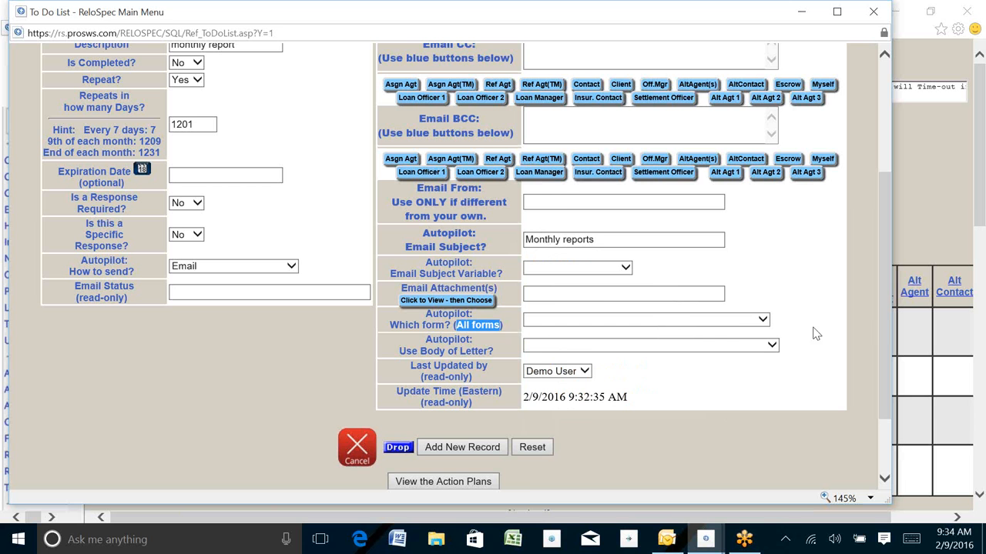
Choose 'Custom letter; [Blank]' as the Autopilot email's form
click(762, 322)
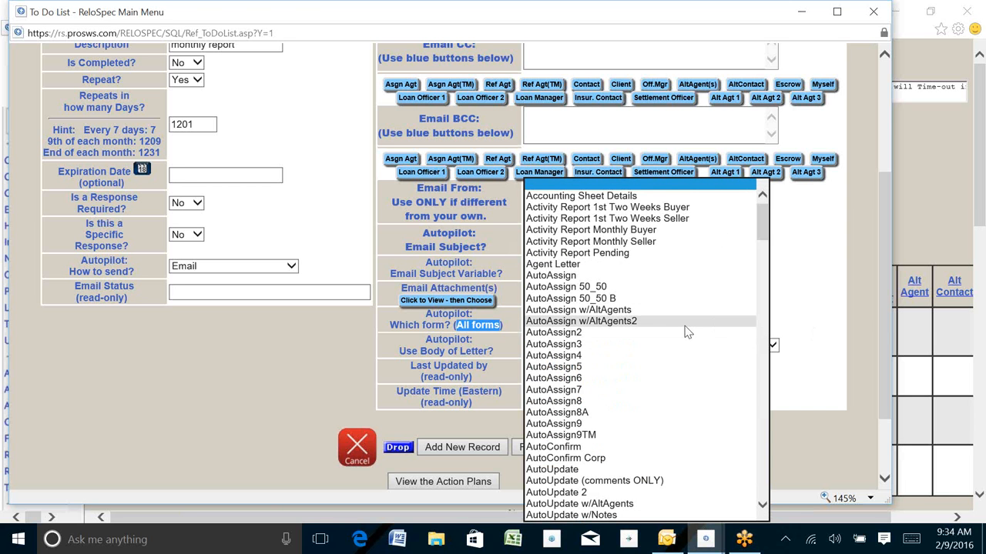
scroll(651, 350, down, 5)
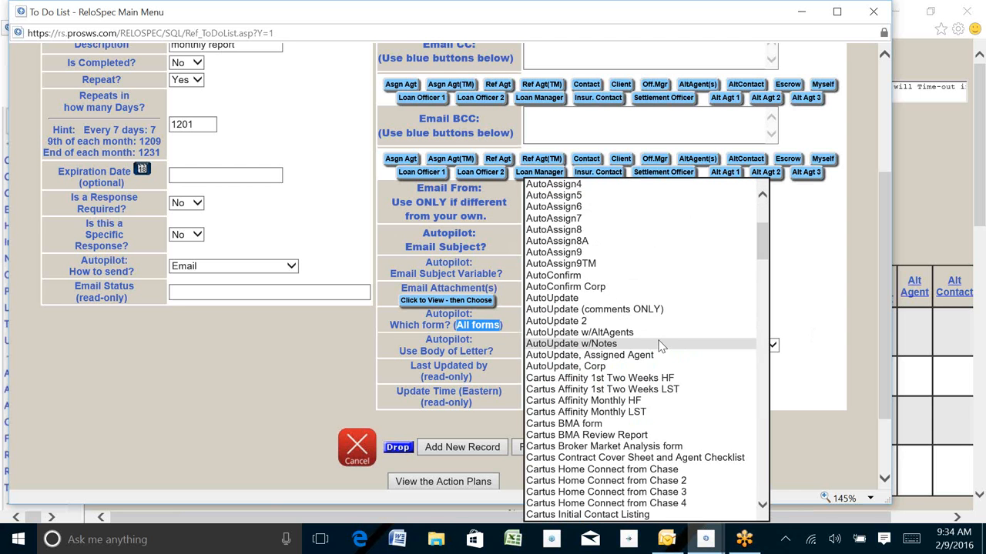
scroll(659, 350, down, 8)
scroll(664, 348, down, 8)
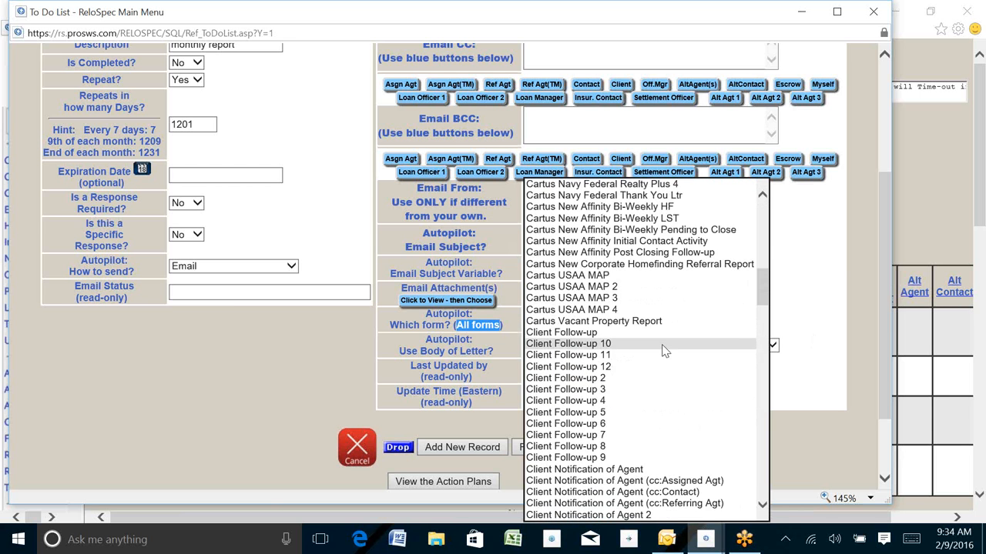
scroll(664, 348, down, 8)
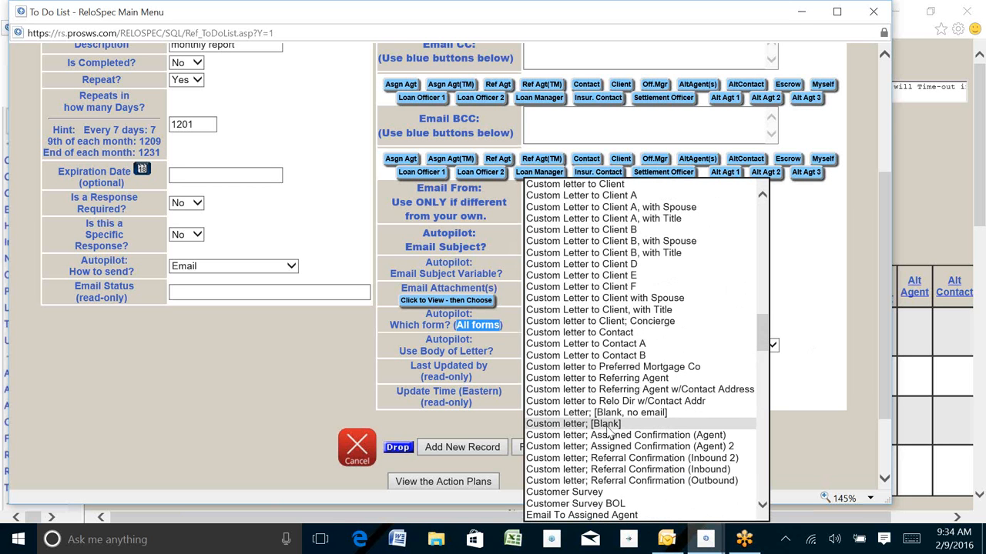
click(607, 426)
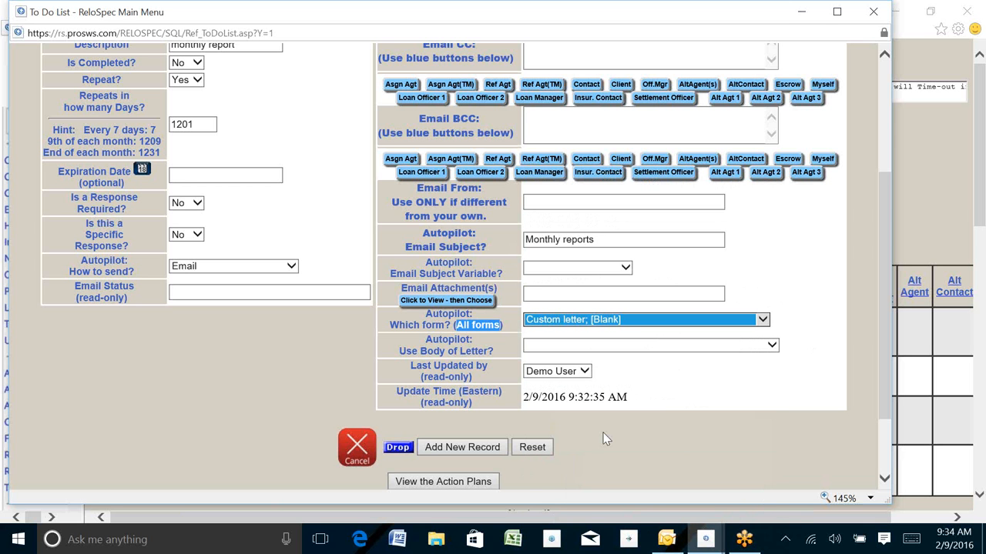
drag(425, 339, 502, 354)
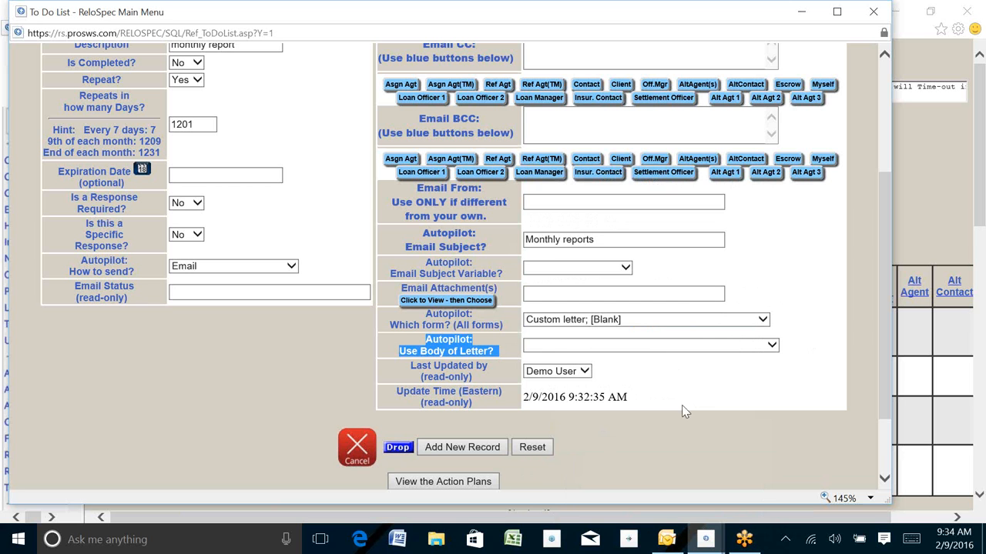
Use 'REPORT: Activity Summary by Office; Town Lake' as the email body
click(771, 346)
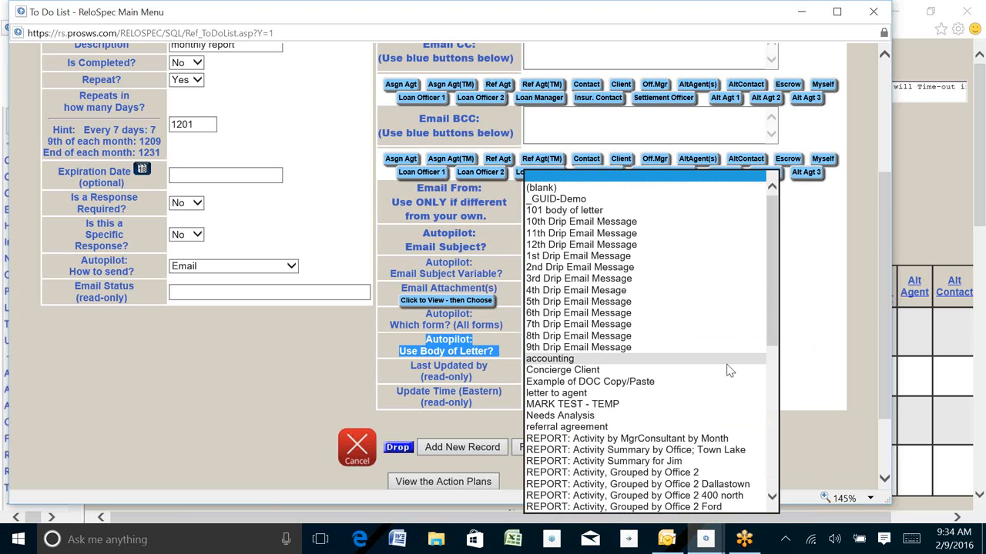
scroll(686, 462, down, 1)
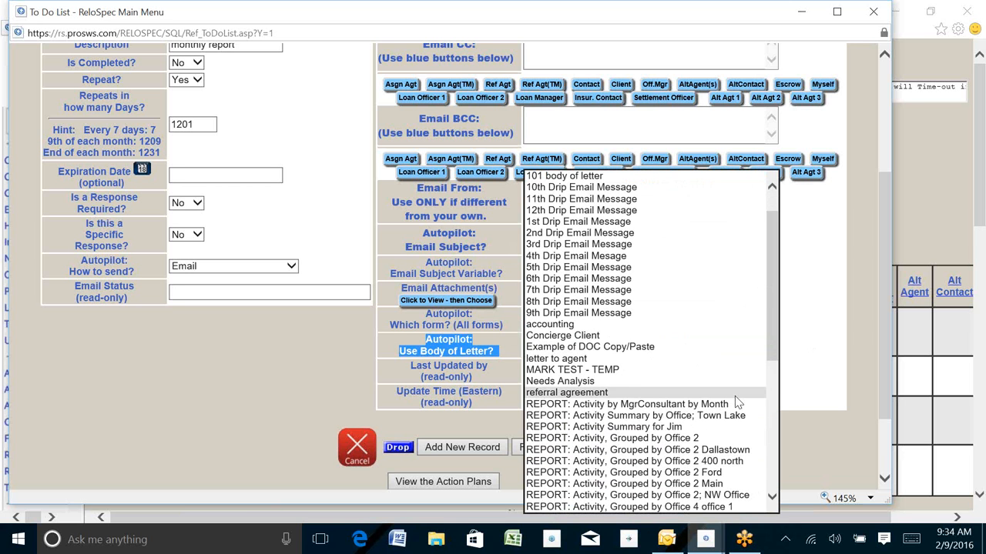
click(716, 416)
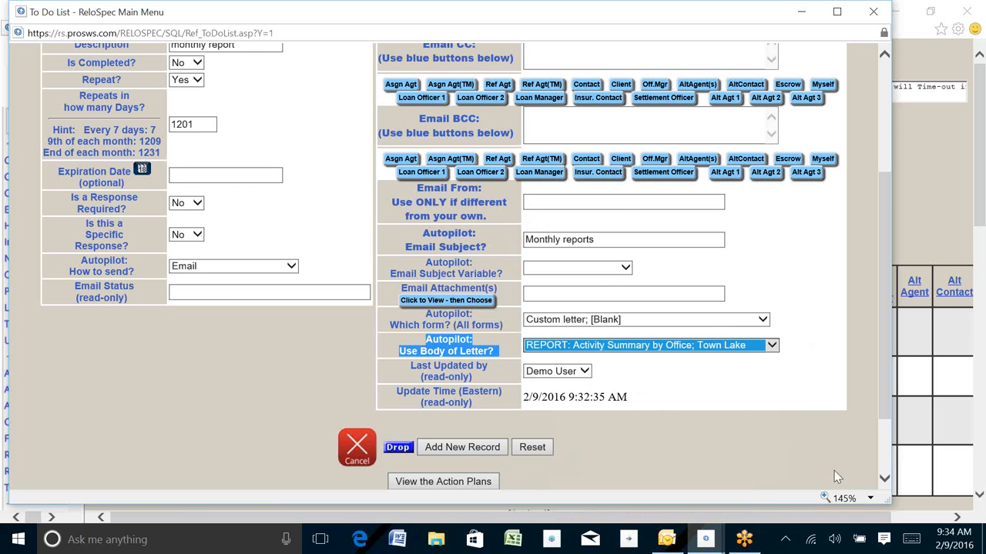
Enter the recipient's e-mail address in Send To and save the new ToDo record
click(462, 448)
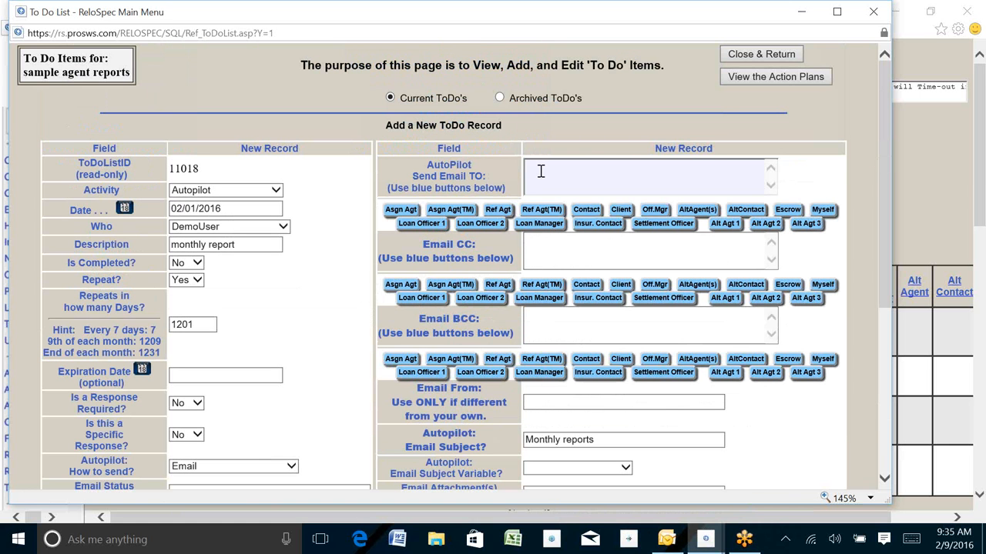
text(mail@mail.com)
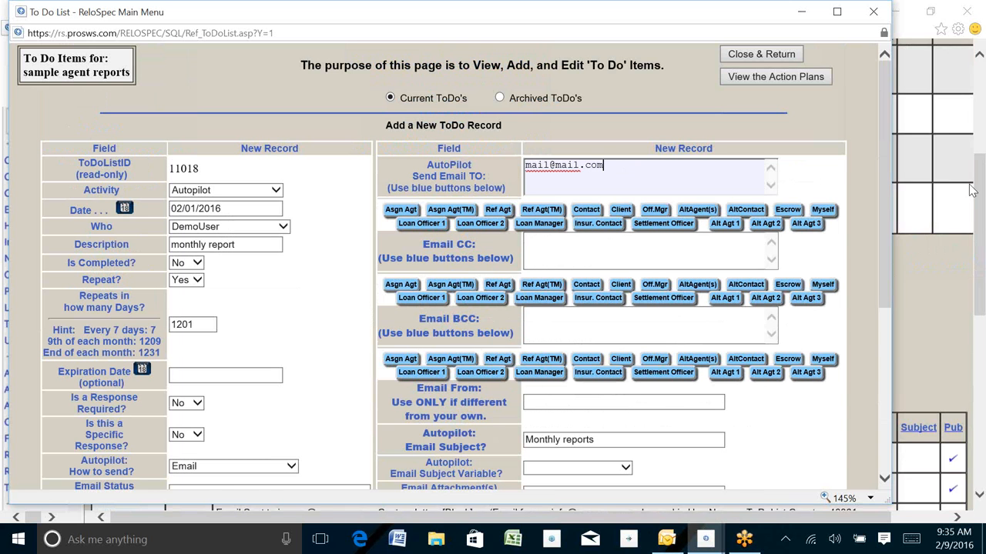
scroll(887, 337, down, 1)
scroll(887, 338, down, 3)
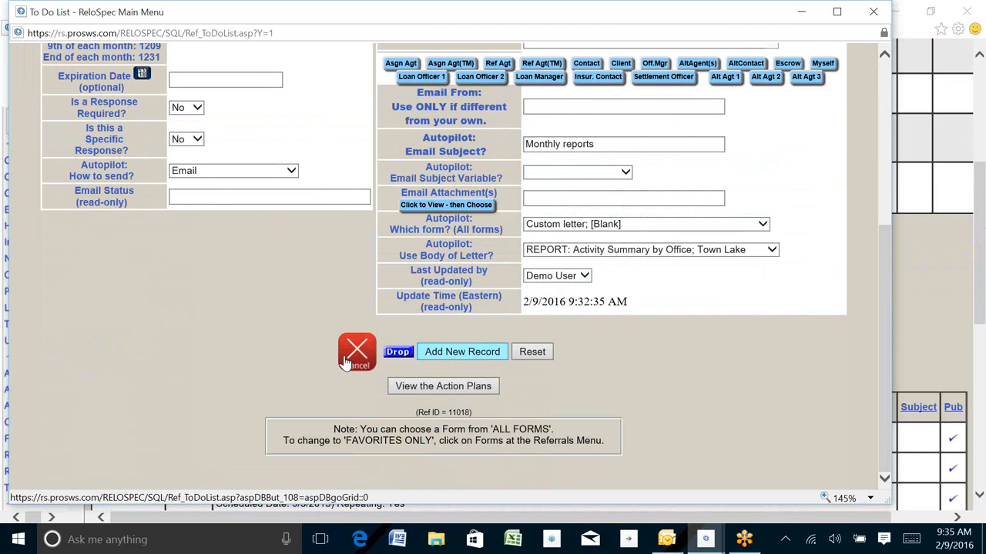
click(346, 356)
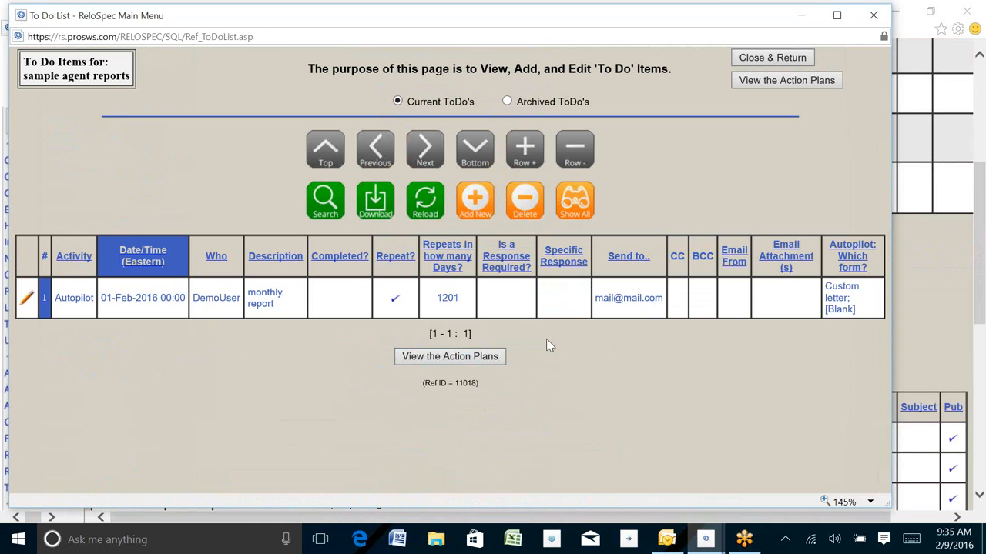
Close the To Do List window to get back to the filtered Referrals Client List
click(873, 16)
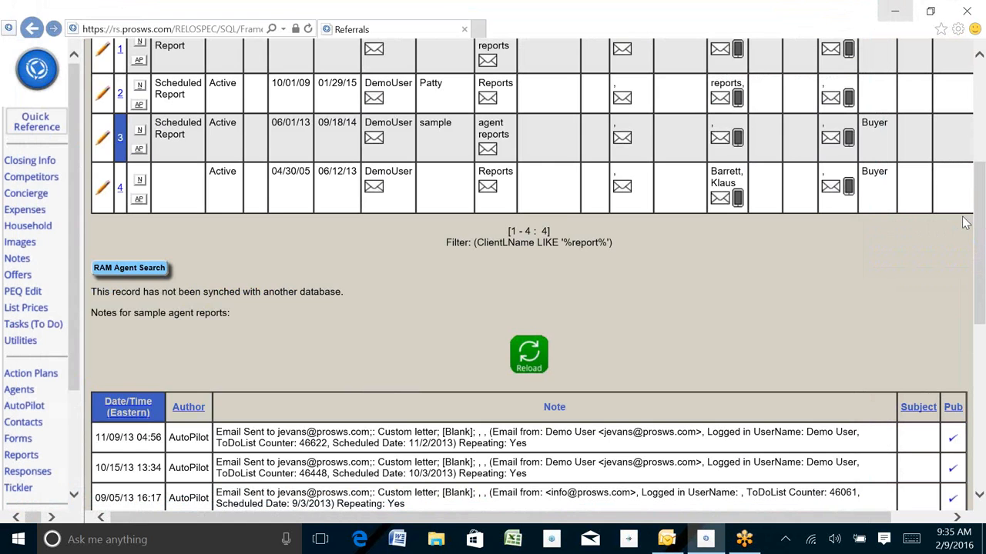